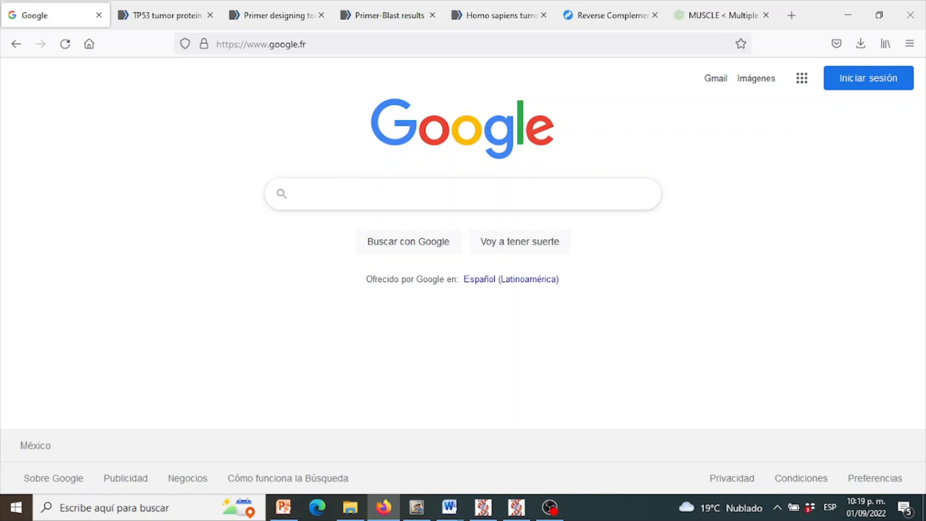
# - Search Google for NCBI and open its Nucleotide database from the results
pyautogui.write('NCBI')
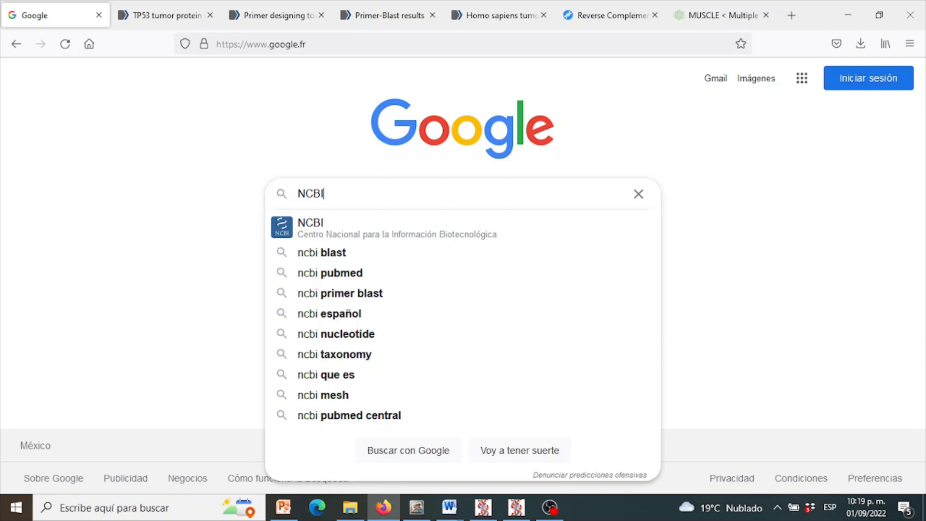
pyautogui.press('Return')
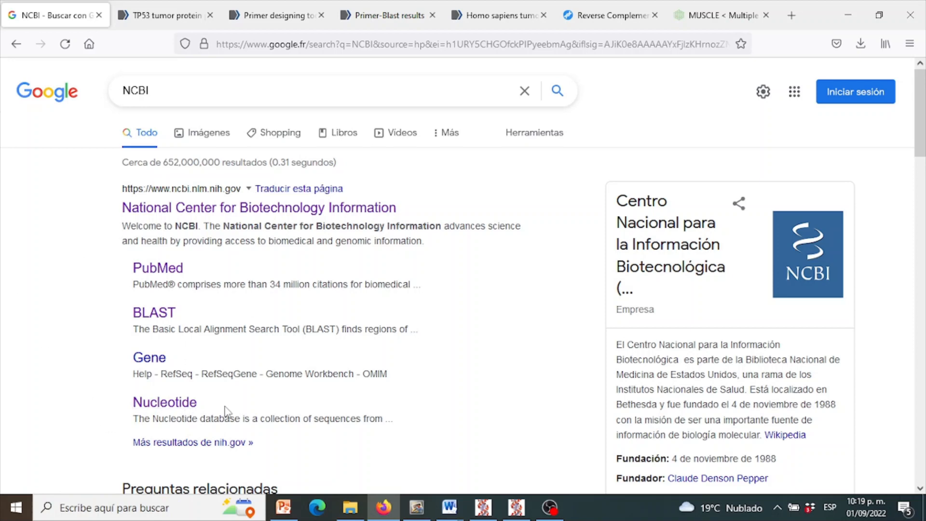
pyautogui.click(178, 406)
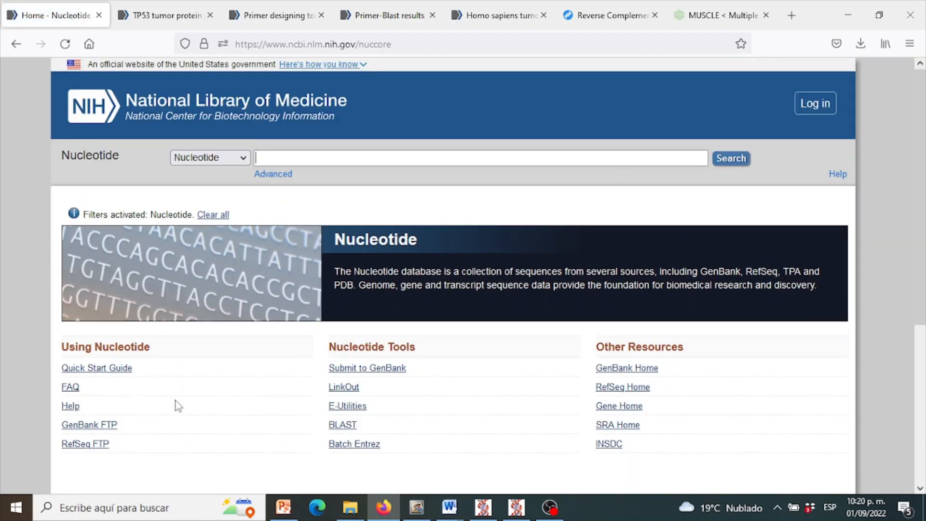
# - Search the Nucleotide database for TP53
pyautogui.write('TP')
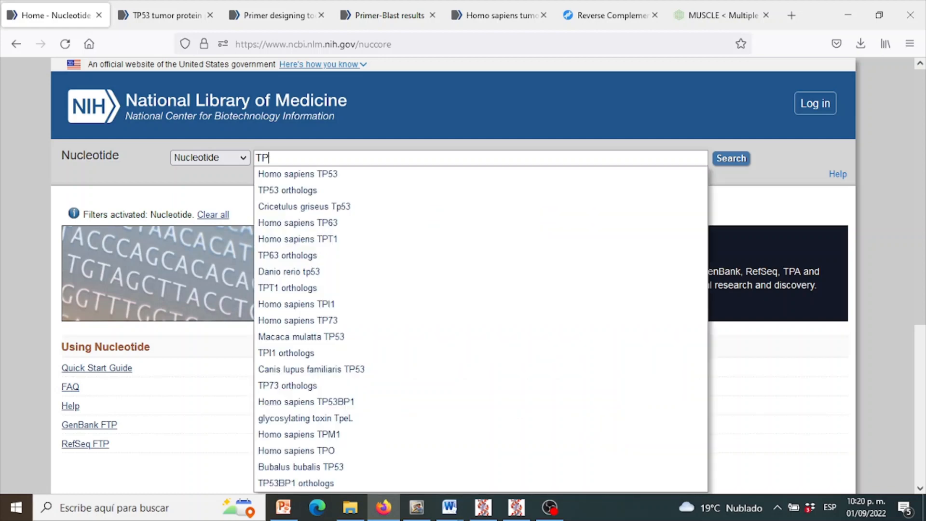
pyautogui.write('53')
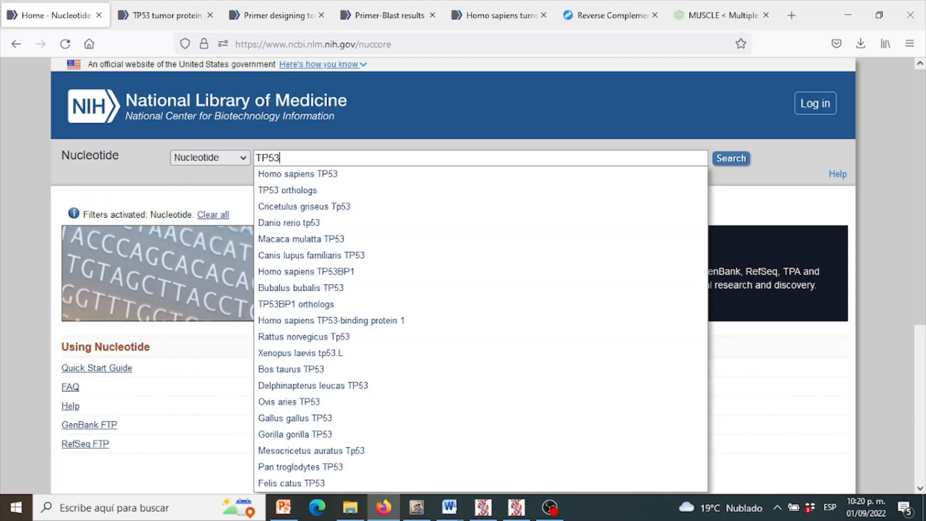
pyautogui.press('Return')
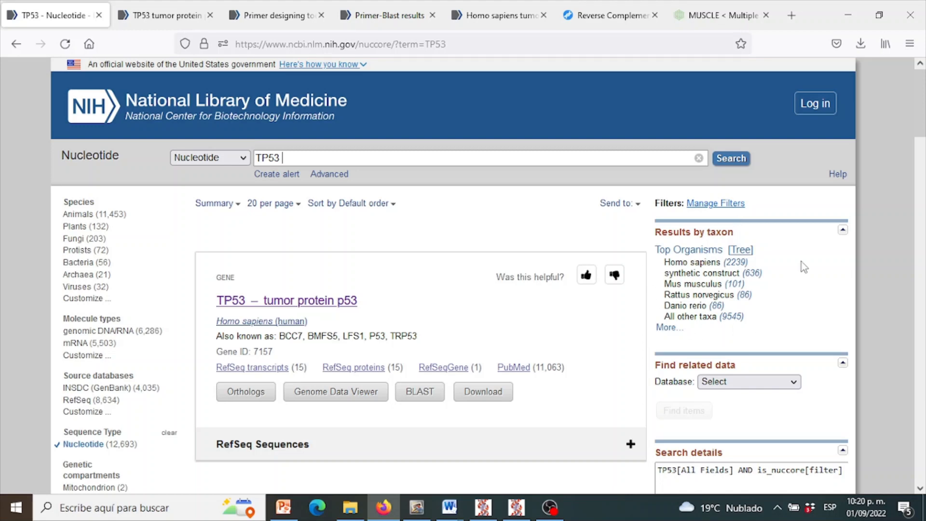
# - Open the human TP53 tumor protein p53 gene in the Genome Data Viewer
pyautogui.moveTo(924, 120)
pyautogui.mouseDown()
pyautogui.moveTo(924, 143)
pyautogui.moveTo(924, 130)
pyautogui.mouseUp()
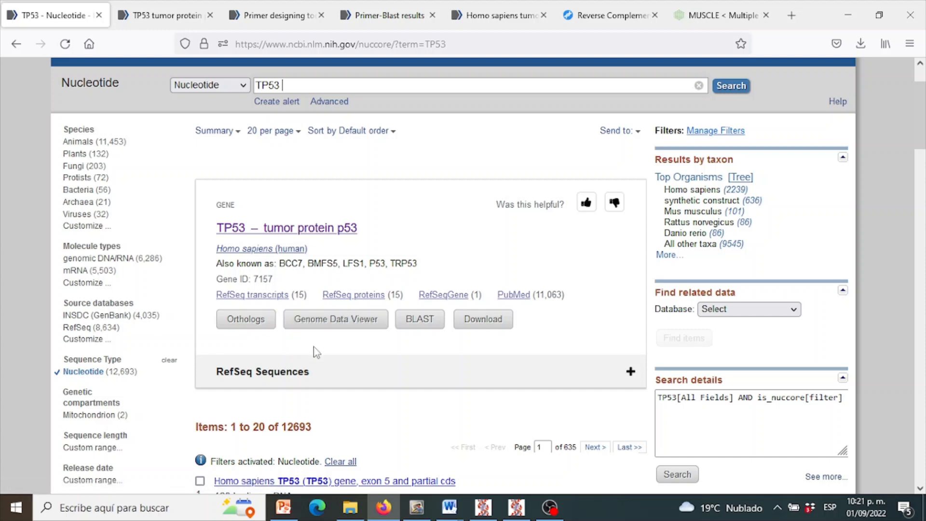
pyautogui.click(344, 329)
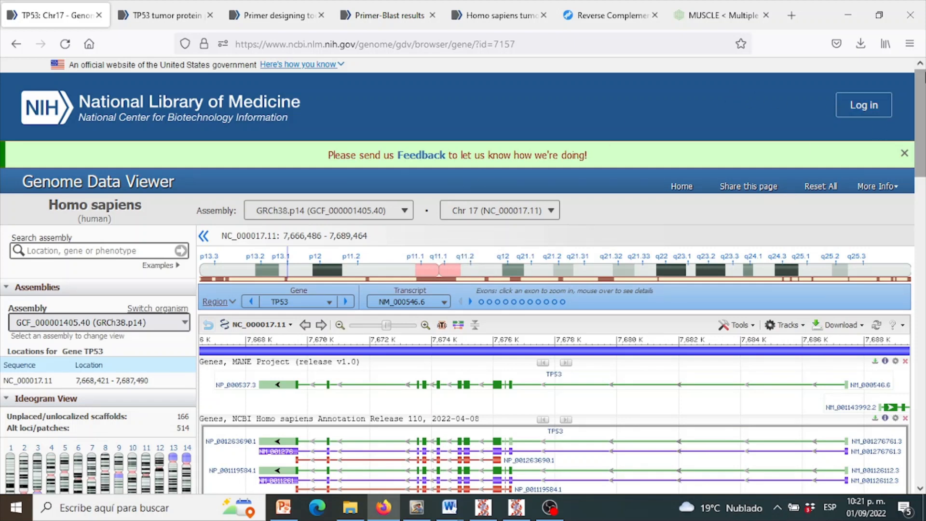
pyautogui.moveTo(924, 110); pyautogui.dragTo(924, 140)
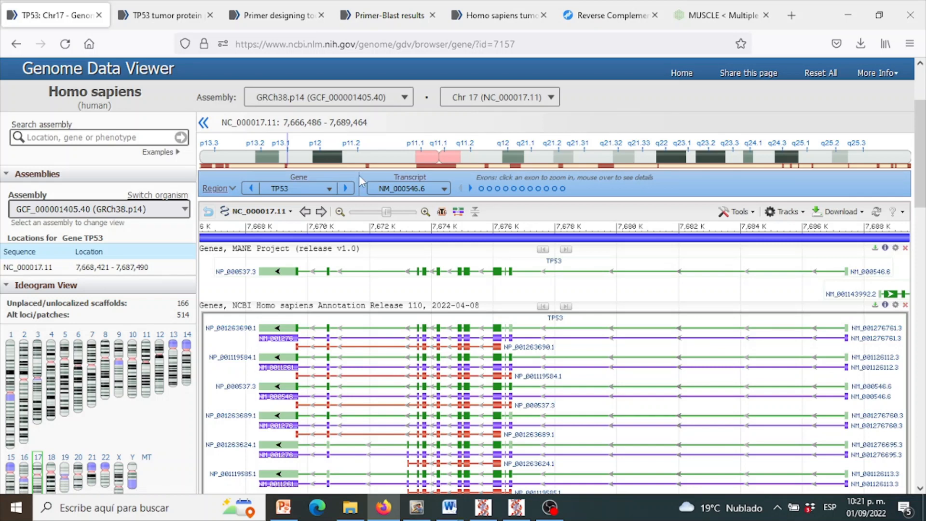
# - Examine the TP53 locus on the chromosome 17 ideogram and look through the gene's list of available transcripts
pyautogui.moveTo(433, 166)
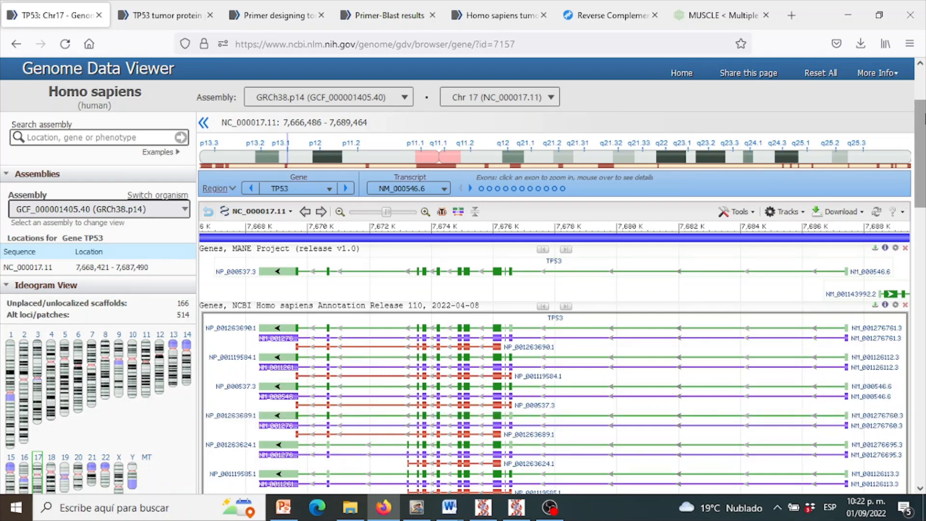
pyautogui.scroll(-1, 462, 275)
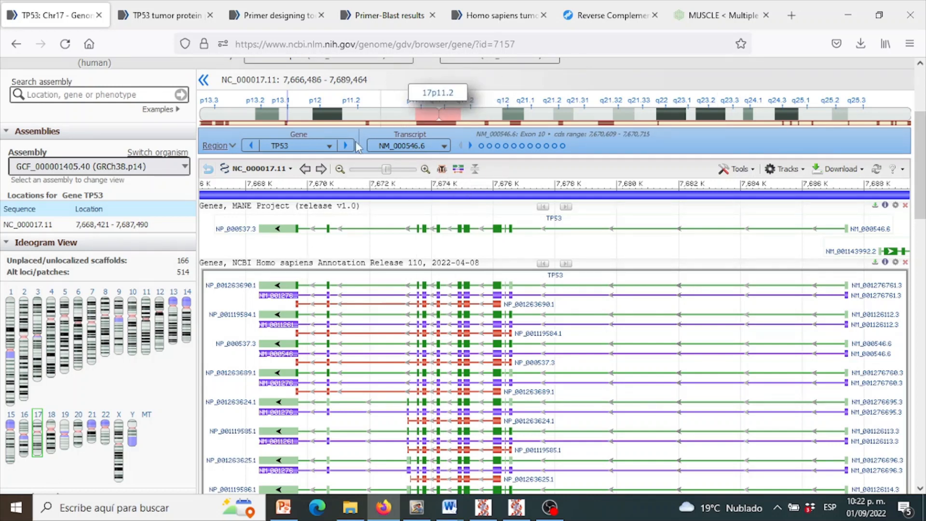
pyautogui.click(444, 147)
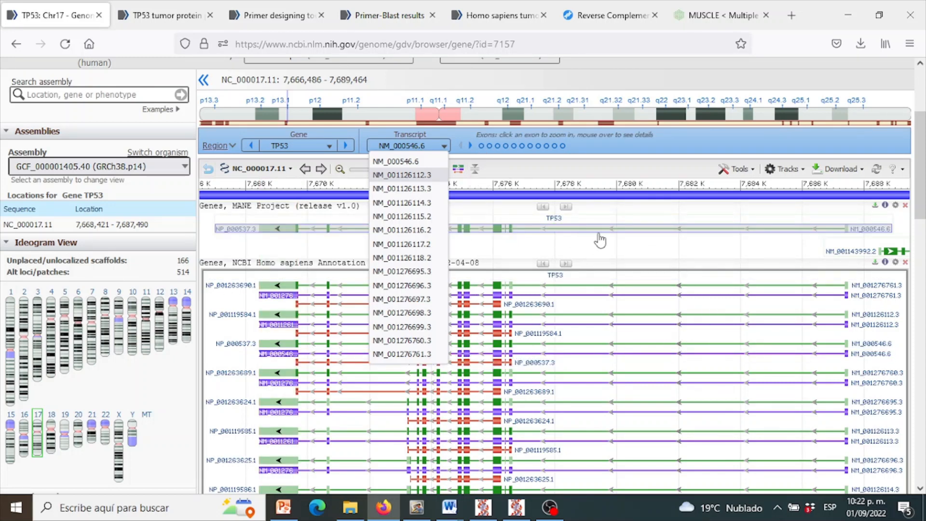
pyautogui.click(443, 145)
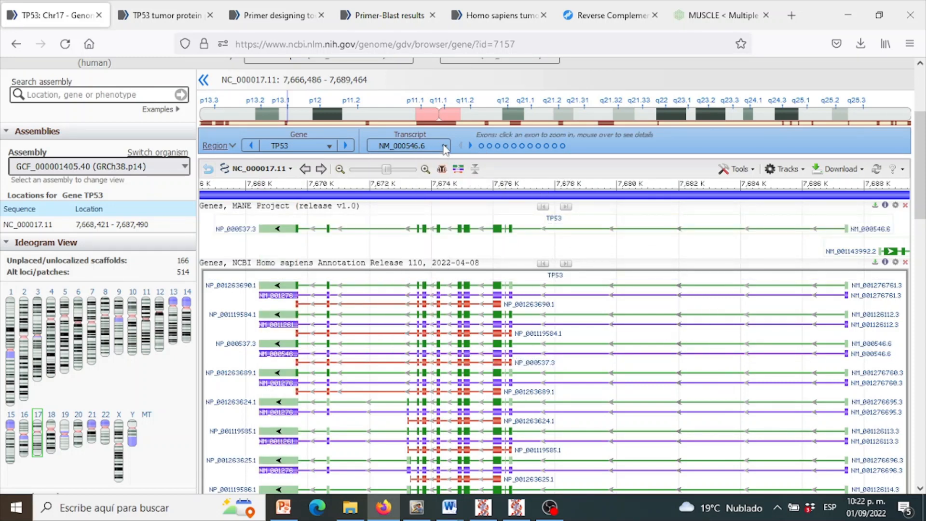
# - Examine the TP53 gene's neighbourhood and the details of its gene, mRNA and protein annotations, including transcript NM_001276761.3
pyautogui.click(339, 170)
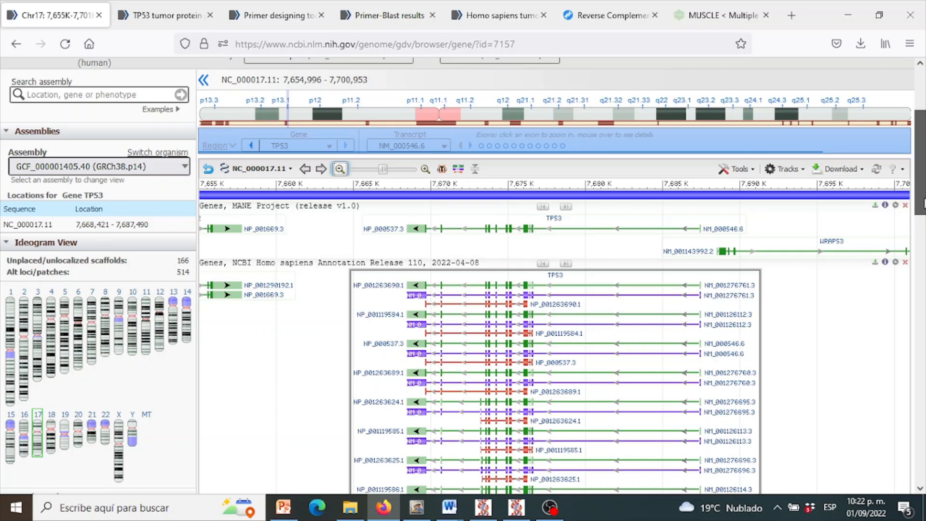
pyautogui.moveTo(923, 203); pyautogui.dragTo(923, 224)
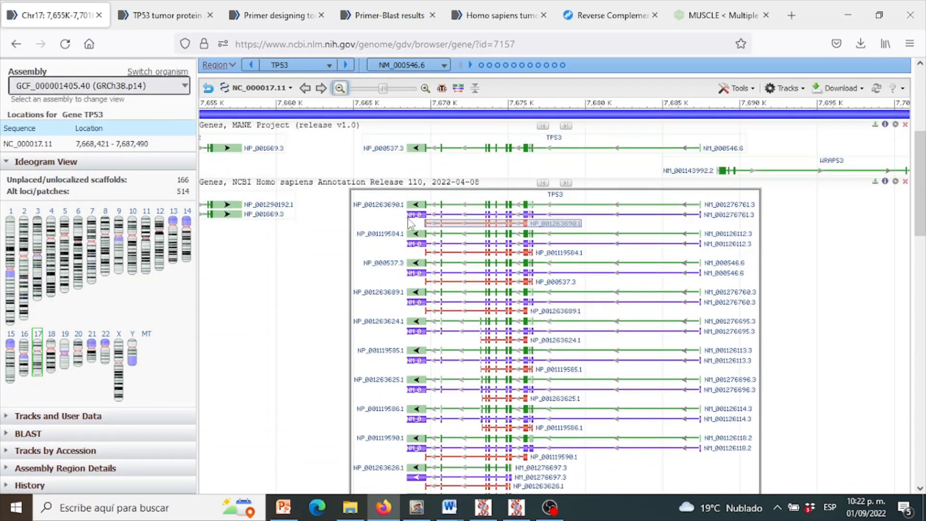
pyautogui.moveTo(424, 211)
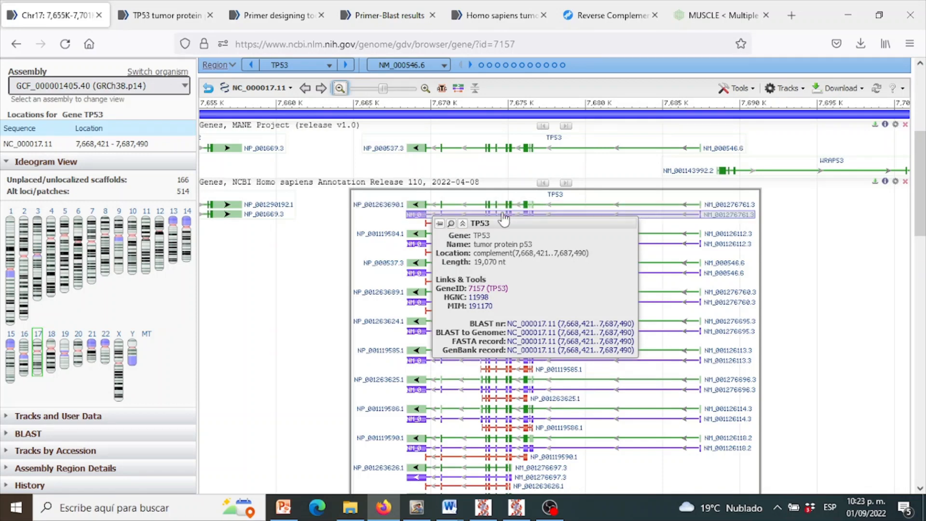
pyautogui.moveTo(504, 219)
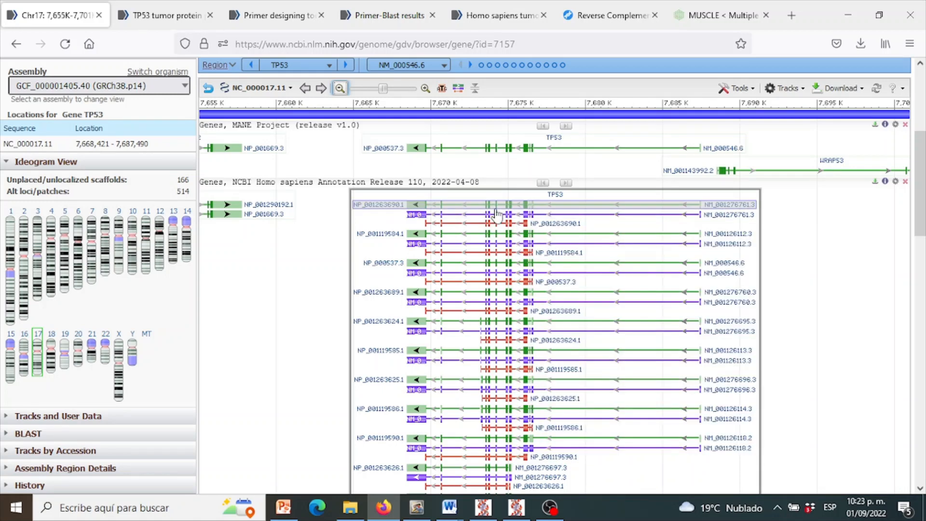
pyautogui.moveTo(496, 214)
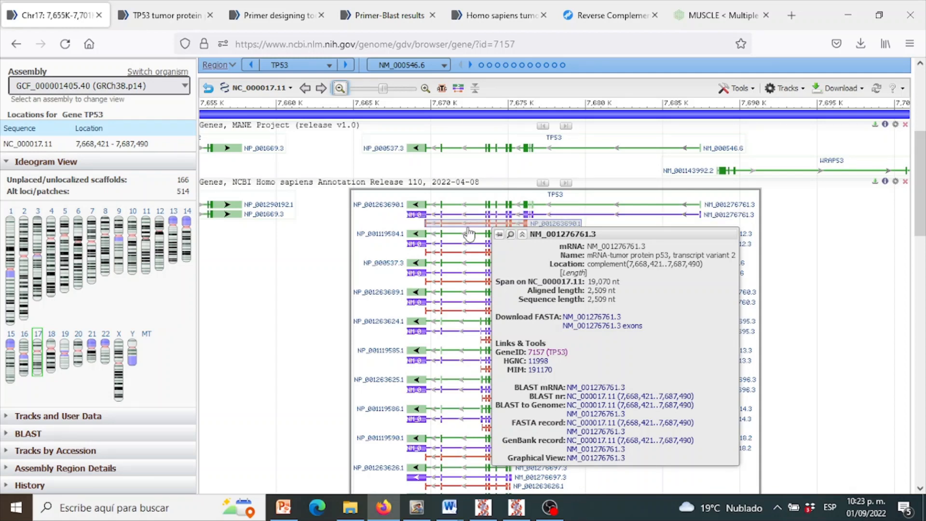
pyautogui.moveTo(465, 237)
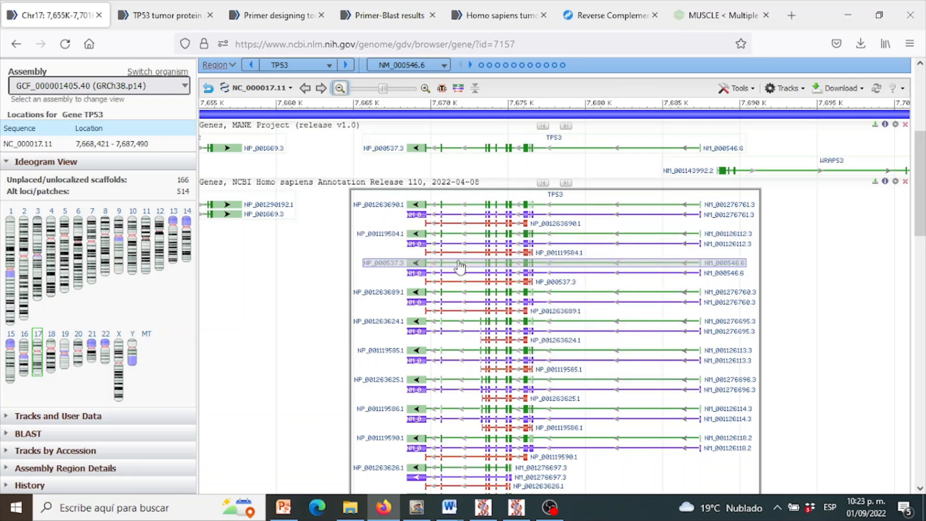
pyautogui.moveTo(460, 267)
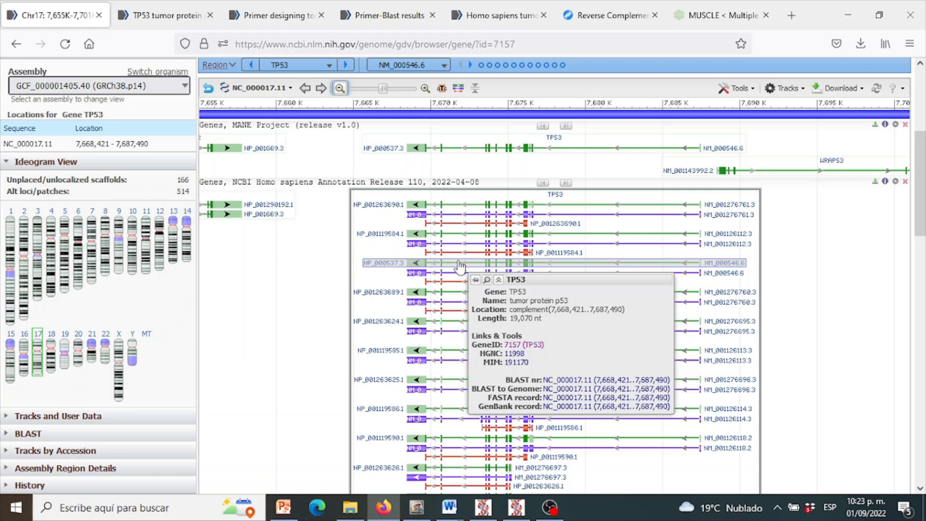
pyautogui.click(424, 90)
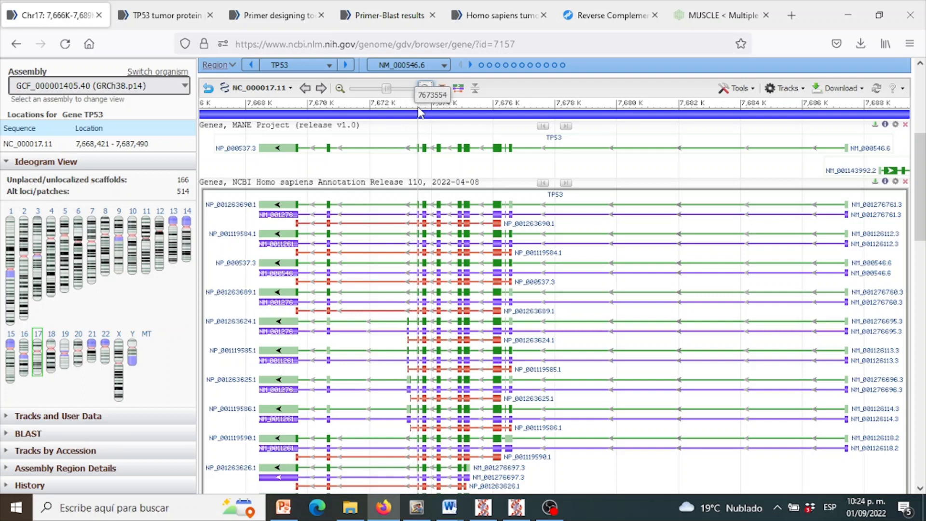
# - Select the range of about 7673555 to 7676251 across the TP53 exons and inspect it at sequence level with its amino acid translation
pyautogui.moveTo(418, 112); pyautogui.dragTo(502, 125)
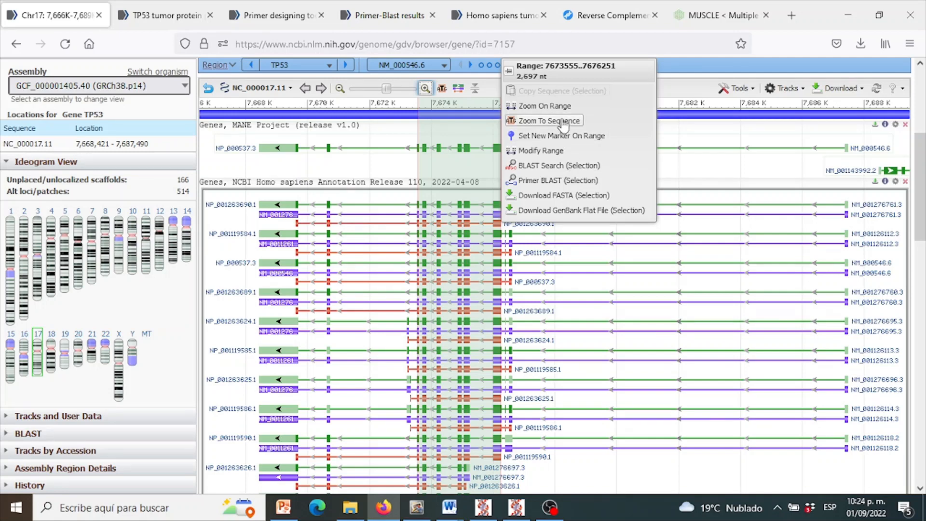
pyautogui.click(429, 90)
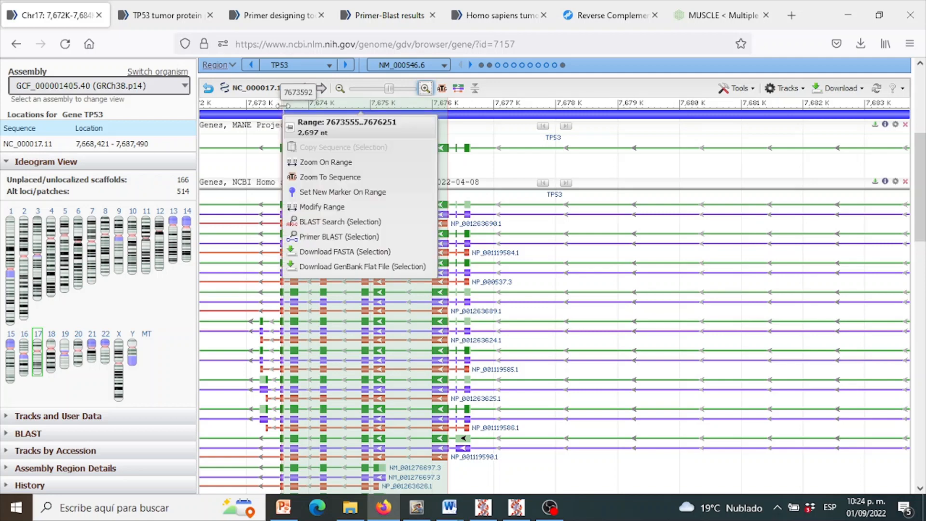
pyautogui.moveTo(379, 106)
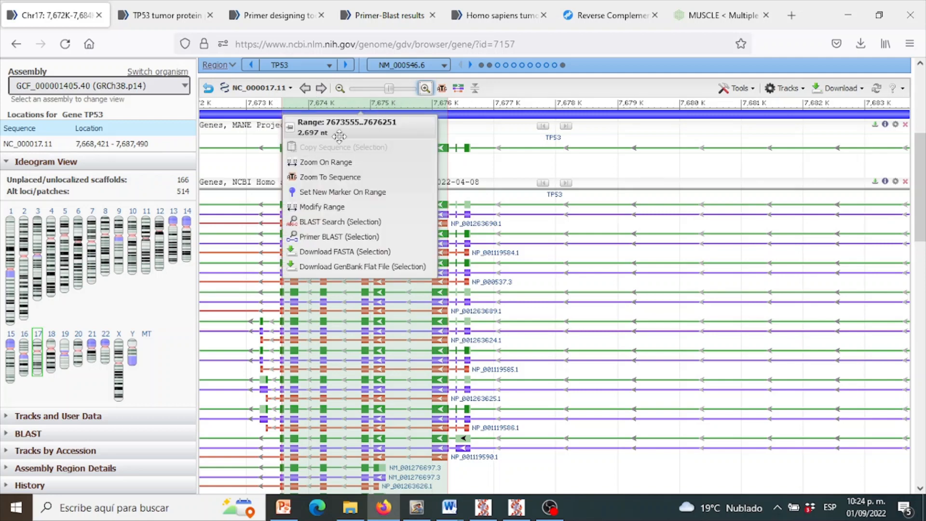
pyautogui.click(332, 177)
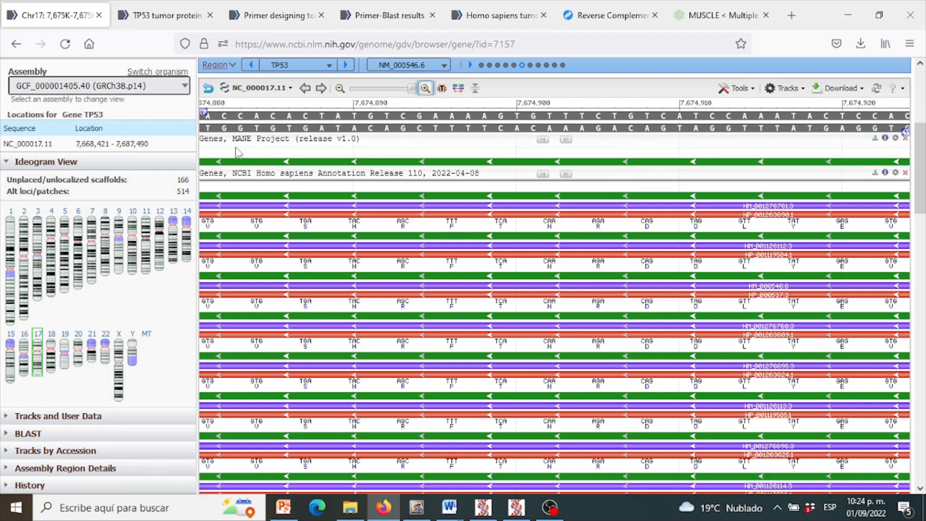
pyautogui.moveTo(316, 236)
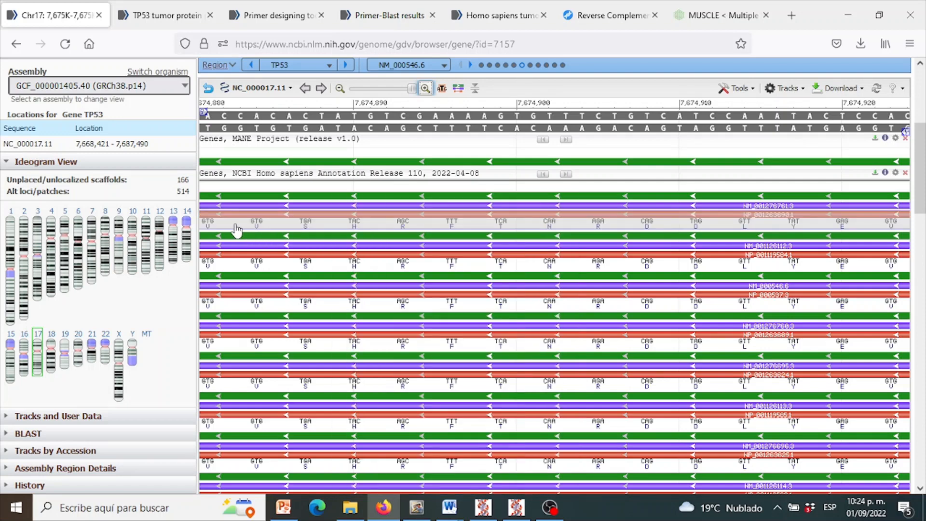
pyautogui.moveTo(236, 226)
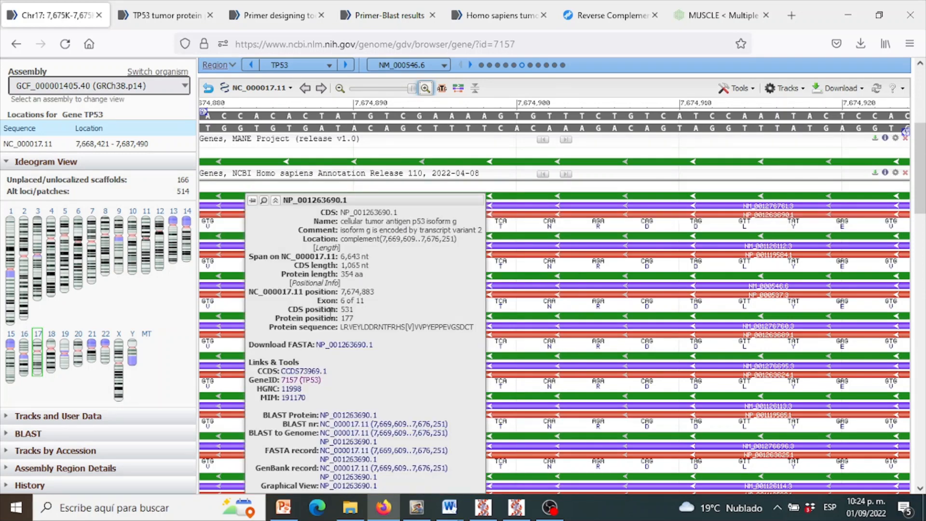
# - Select the TP53 range of about 7673708 to 7675219, spanning several exons, and send the selection to Primer BLAST
pyautogui.click(342, 89)
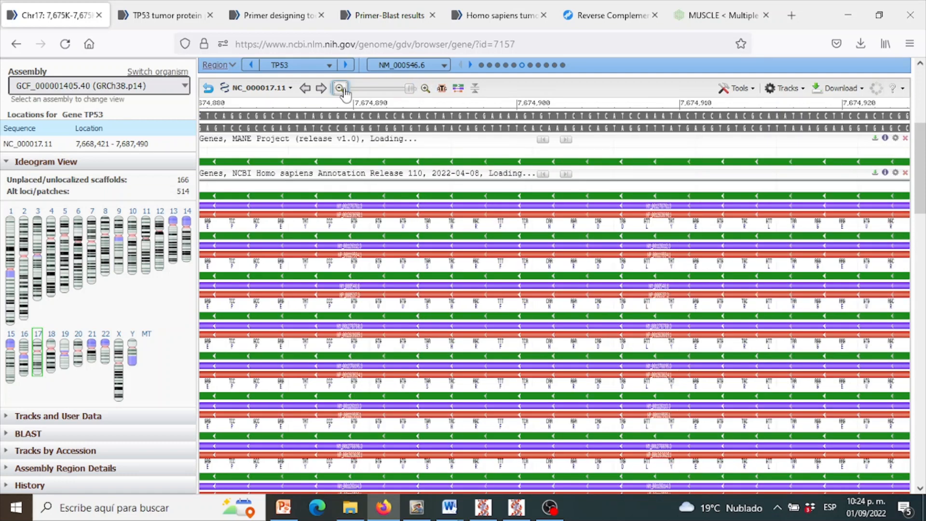
pyautogui.click(344, 89)
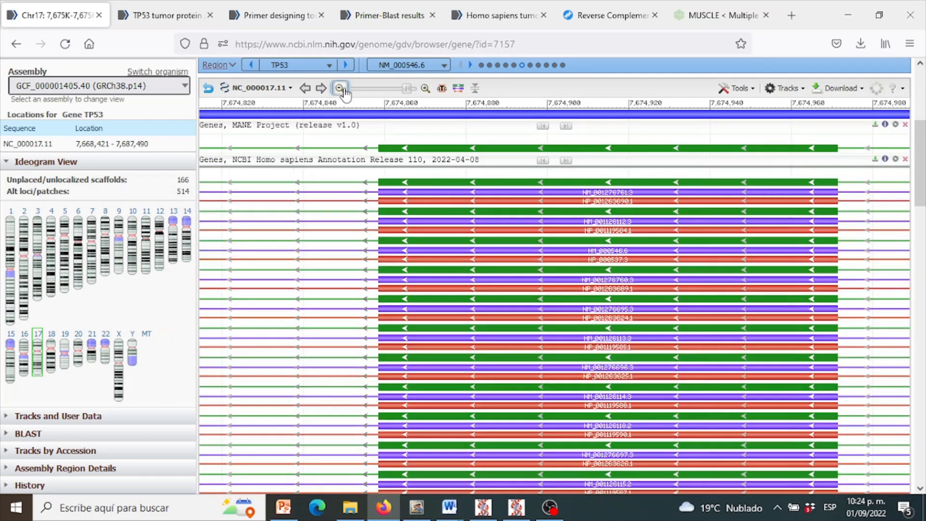
pyautogui.click(343, 90)
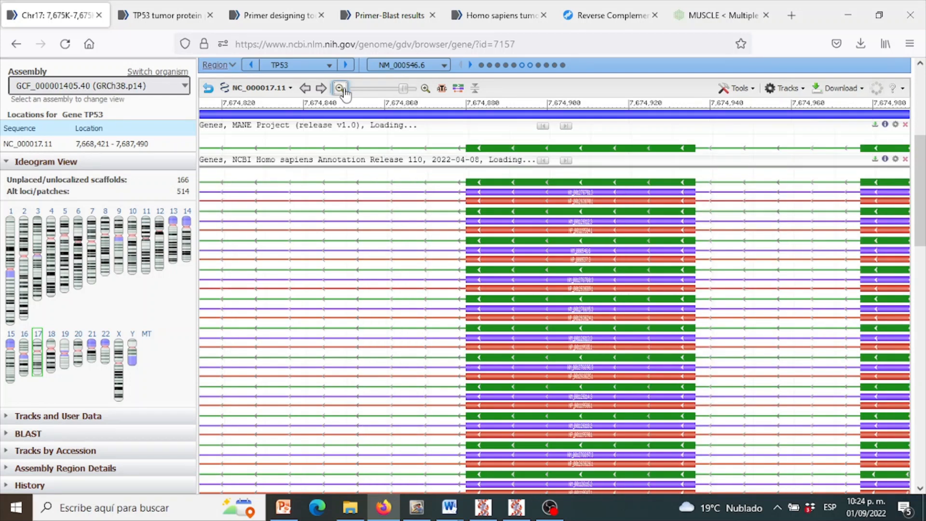
pyautogui.click(343, 90)
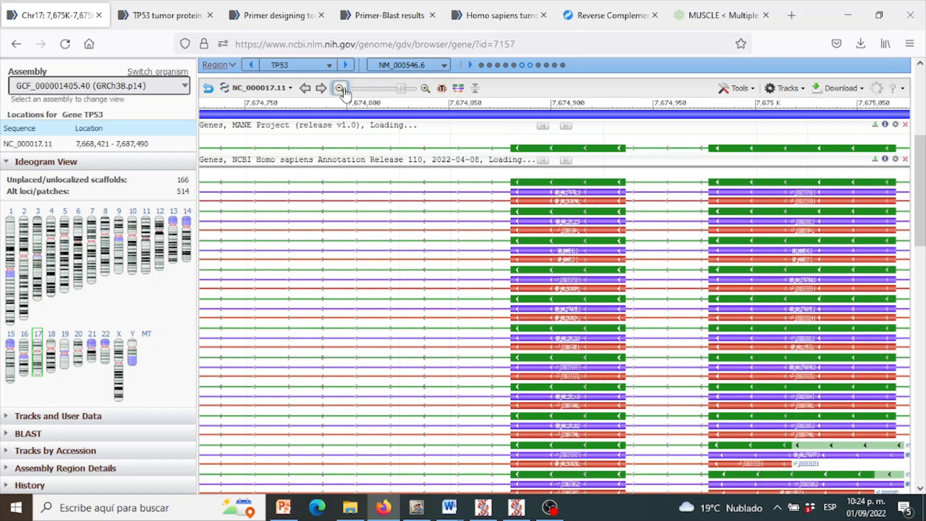
pyautogui.click(392, 89)
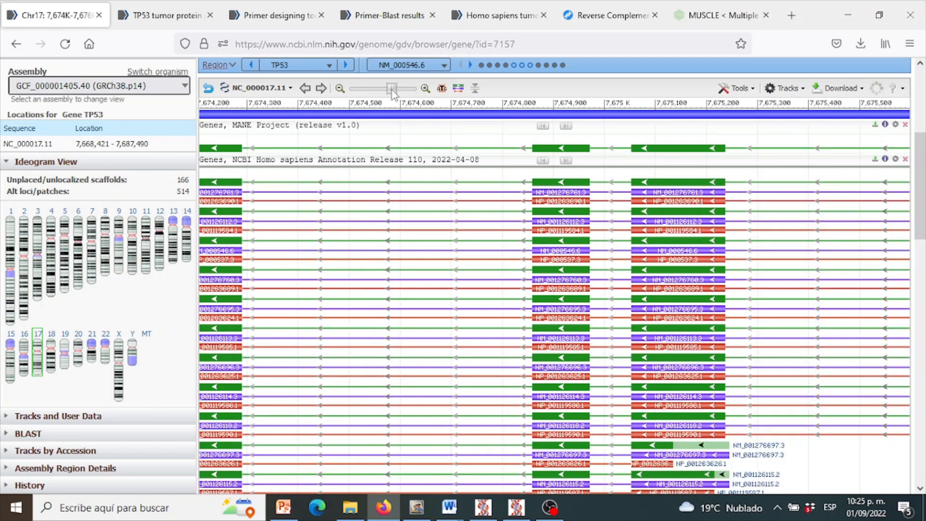
pyautogui.click(386, 90)
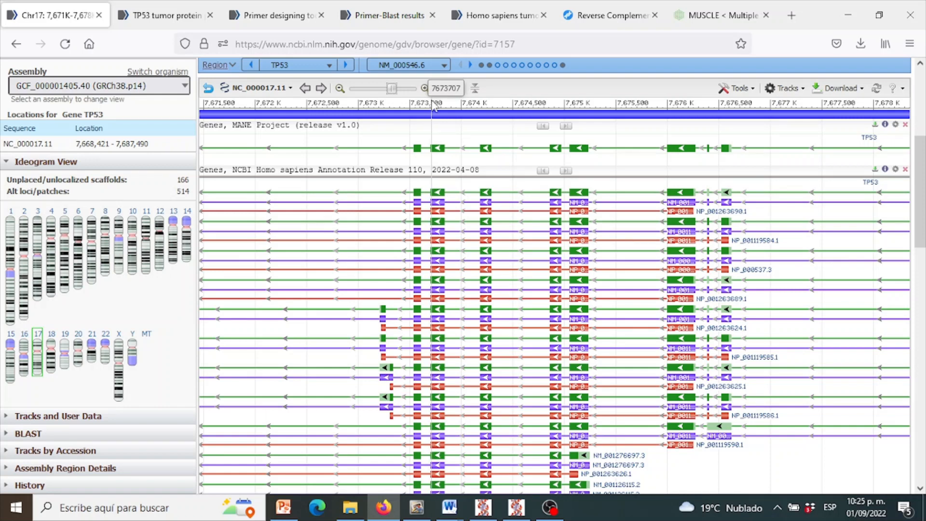
pyautogui.moveTo(432, 105); pyautogui.dragTo(589, 114)
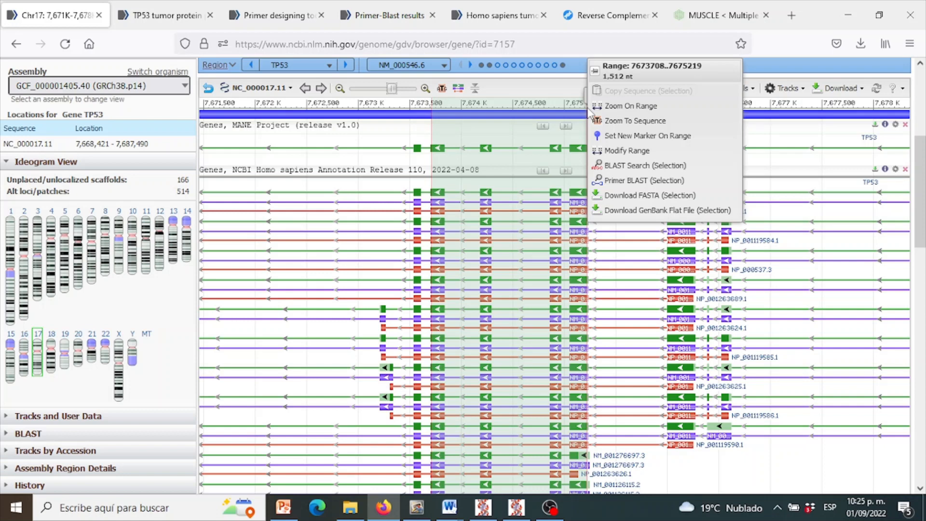
pyautogui.click(645, 182)
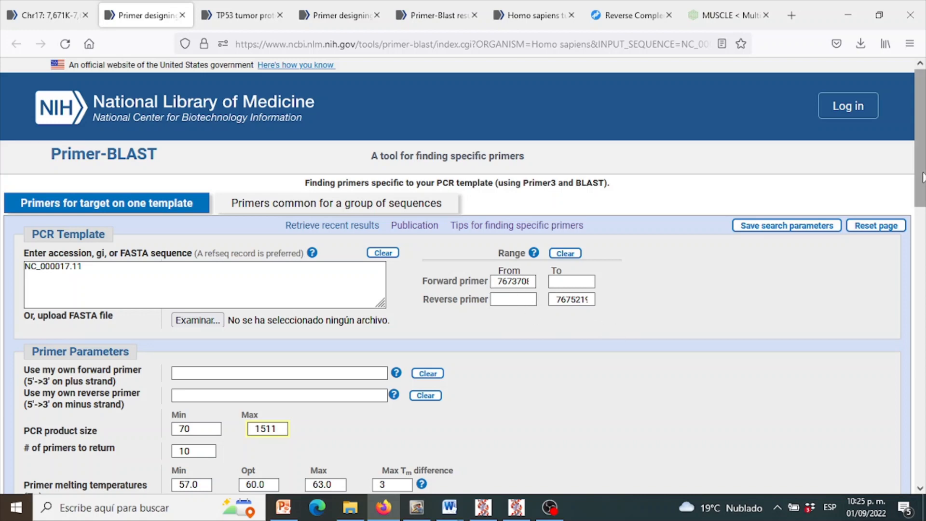
# - Review the PCR product size, melting temperature and exon/intron settings, including the exon junction span options, and keep No preference
pyautogui.moveTo(921, 181); pyautogui.dragTo(923, 234)
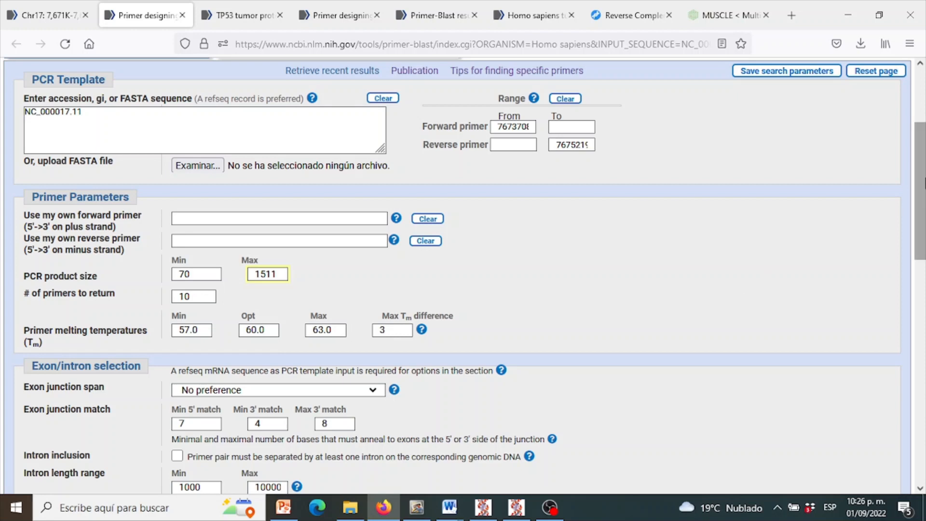
pyautogui.moveTo(924, 180); pyautogui.dragTo(924, 210)
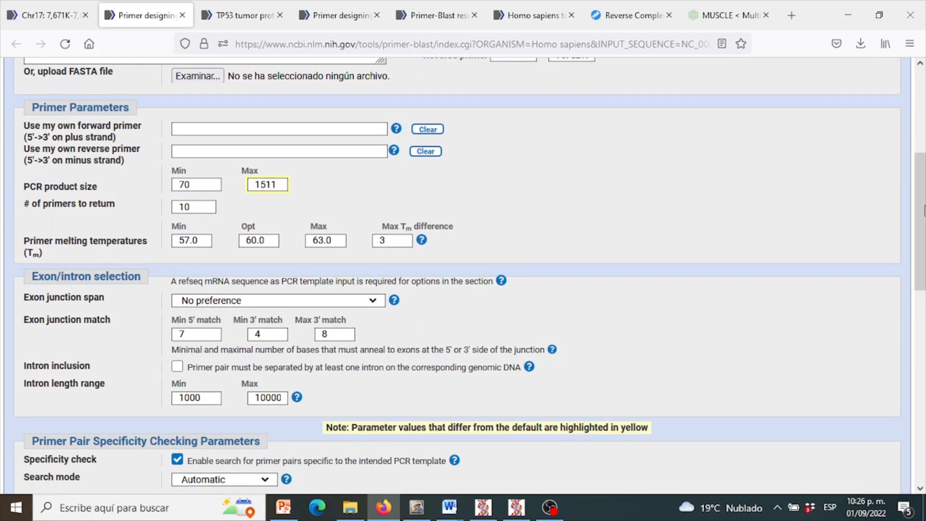
pyautogui.click(373, 301)
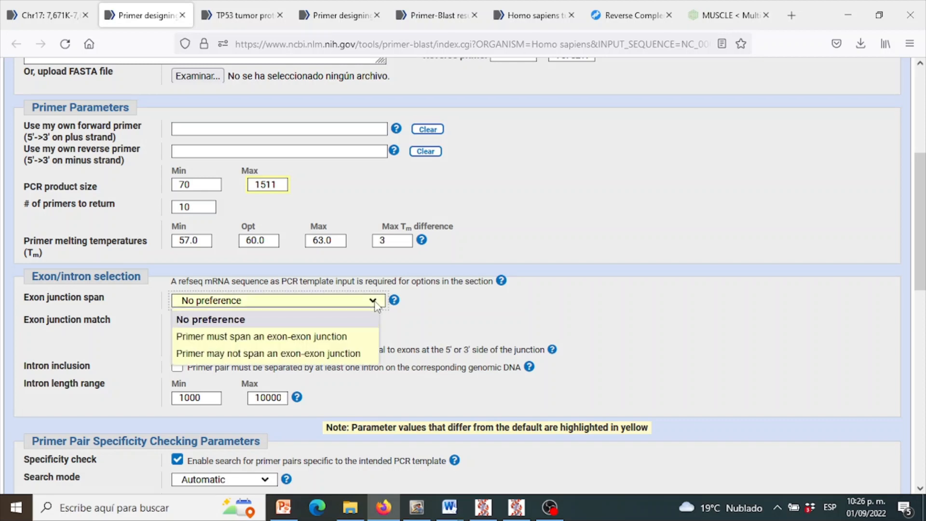
pyautogui.click(432, 319)
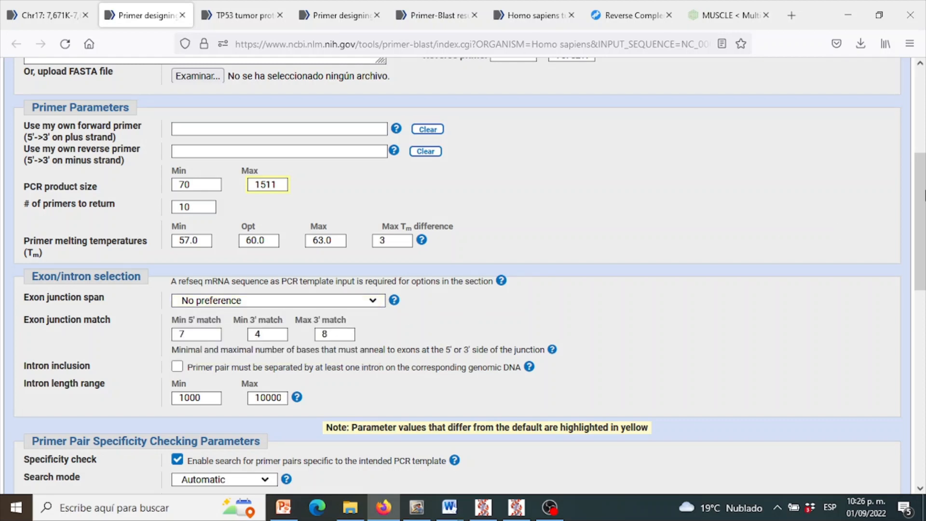
pyautogui.scroll(-2, 921, 208)
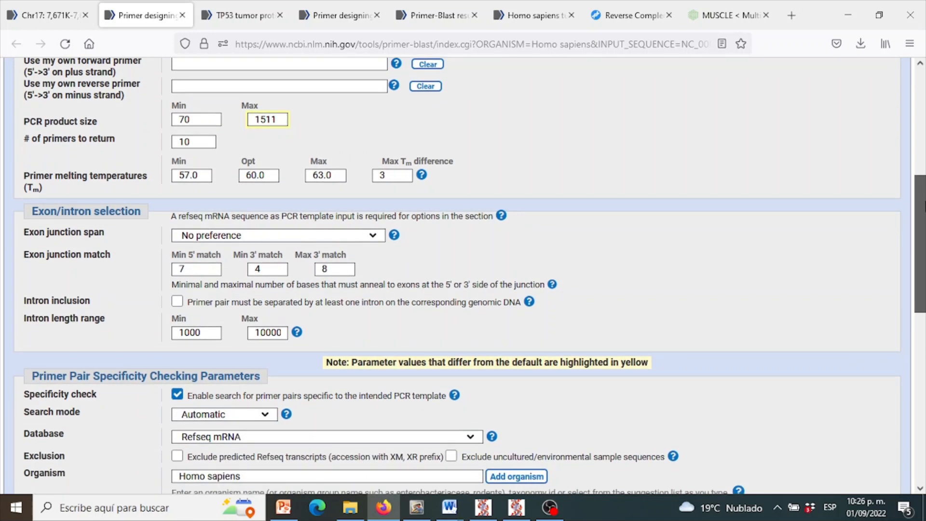
pyautogui.moveTo(922, 205); pyautogui.dragTo(923, 214)
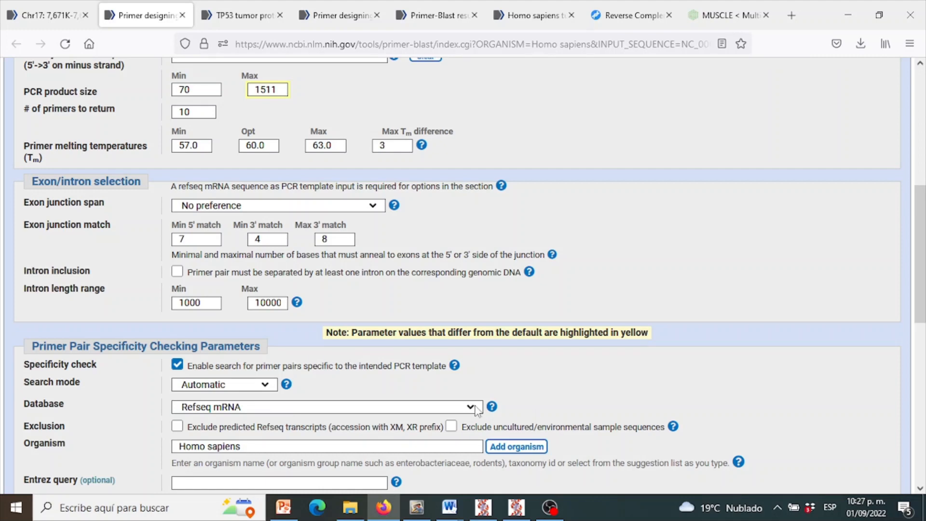
# - Run the primer search with the Refseq mRNA database and Homo sapiens as organism, showing the results in a new window
pyautogui.moveTo(924, 216); pyautogui.dragTo(924, 285)
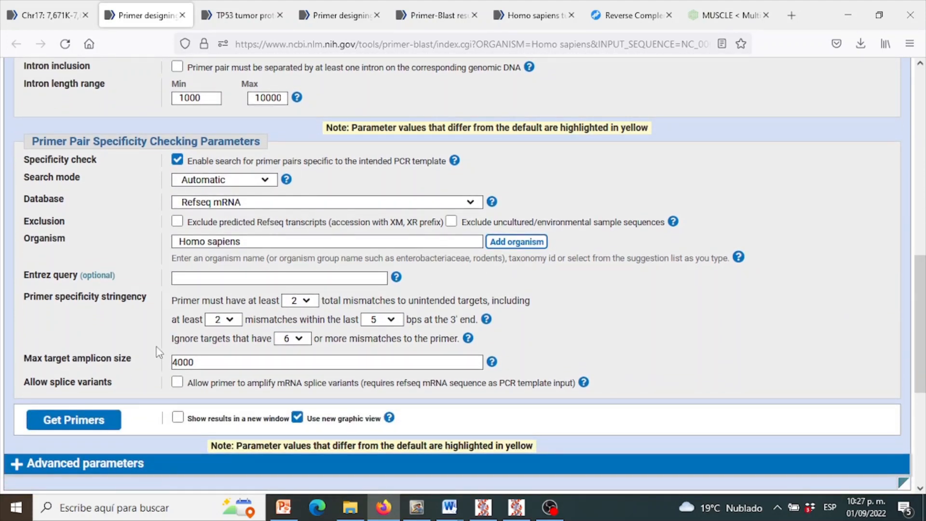
pyautogui.click(181, 417)
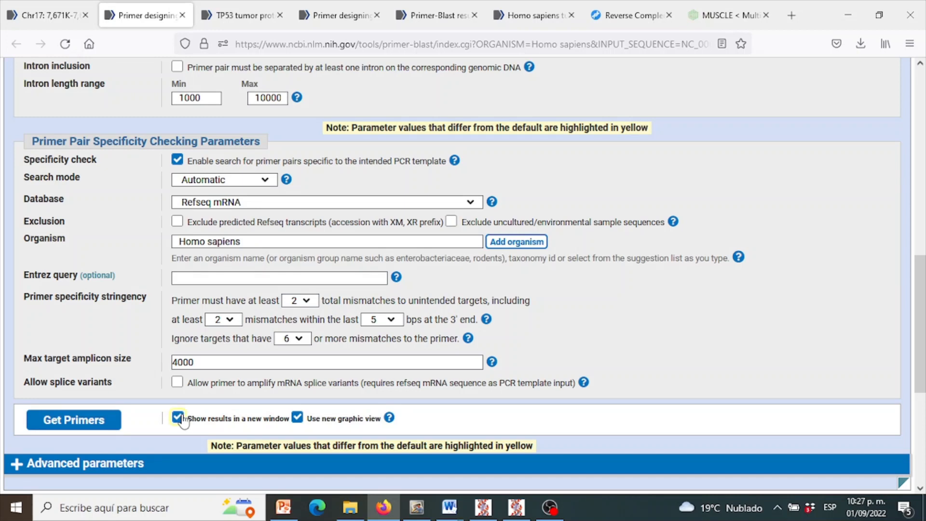
pyautogui.click(101, 428)
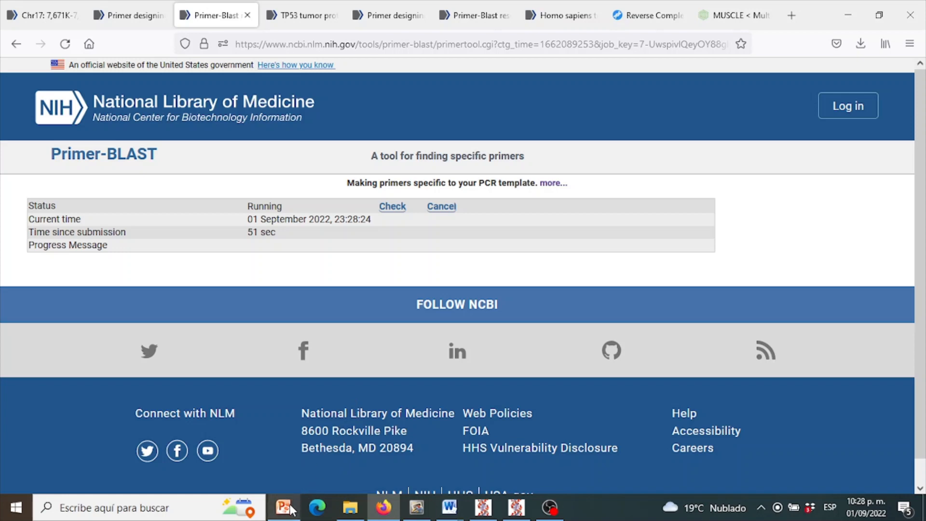
# - Switch to the PowerPoint presentation on TP53 primer design and show the slide on sending a selected range to Primer BLAST
pyautogui.moveTo(291, 510)
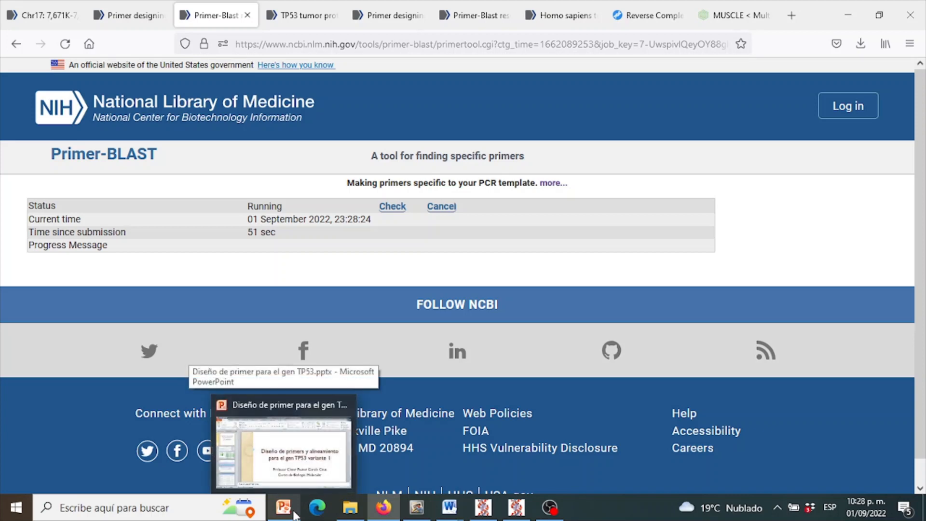
pyautogui.click(294, 512)
pyautogui.click(84, 253)
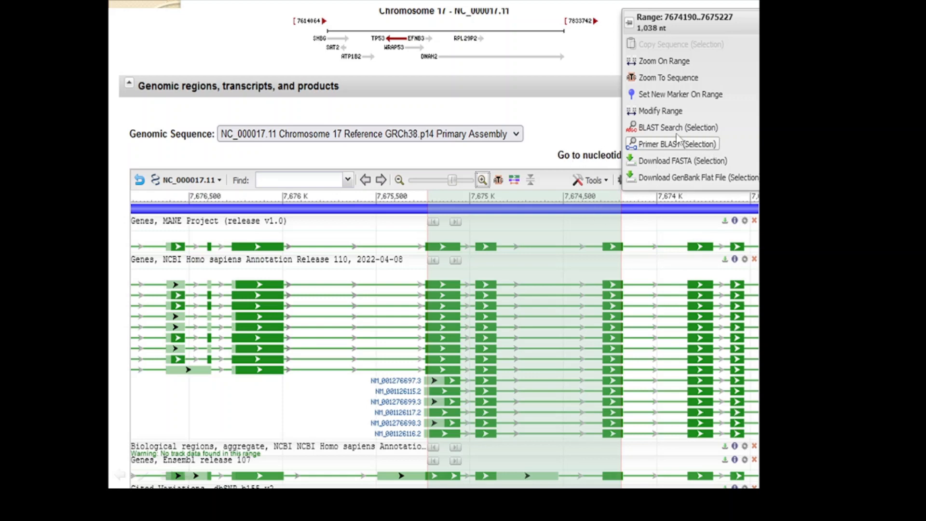
pyautogui.click(715, 147)
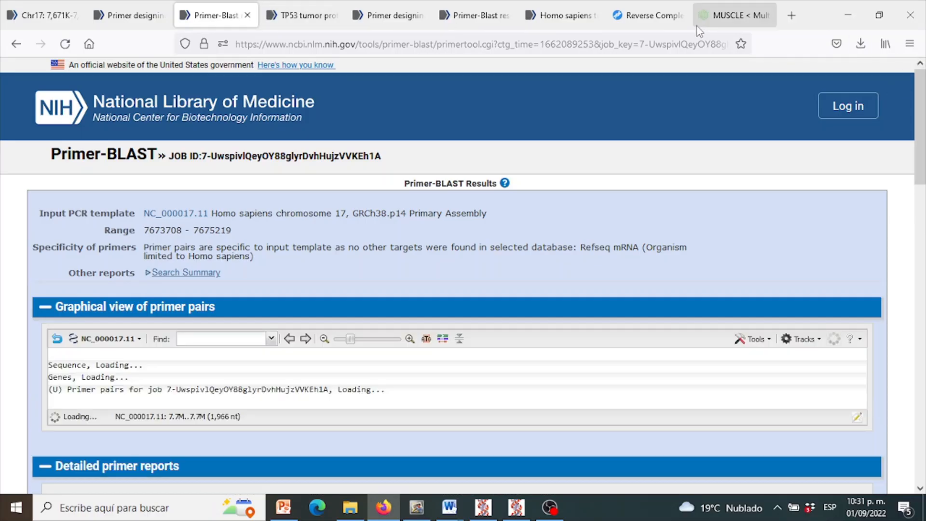
# - Examine the graphical view and detailed reports of the designed primer pairs, and compare them with the earlier Primer-BLAST results
pyautogui.moveTo(924, 113); pyautogui.dragTo(924, 153)
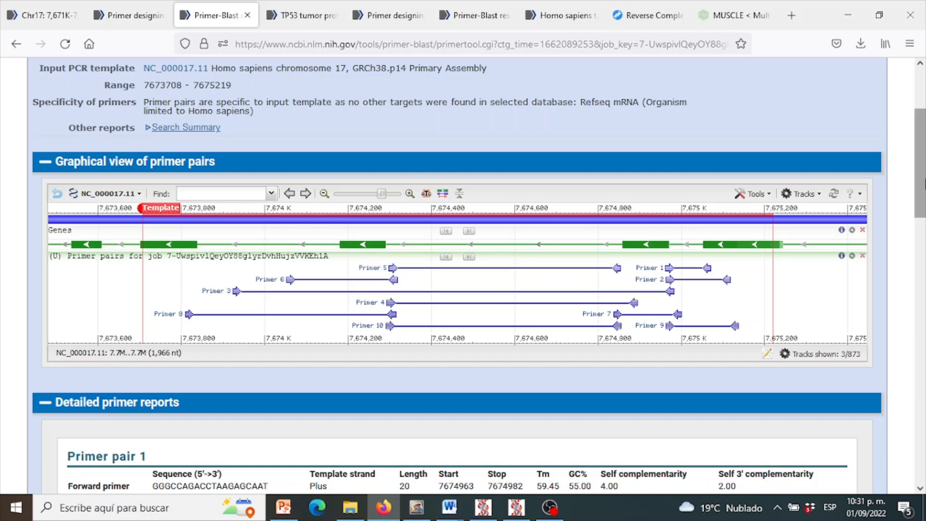
pyautogui.moveTo(923, 184); pyautogui.dragTo(924, 206)
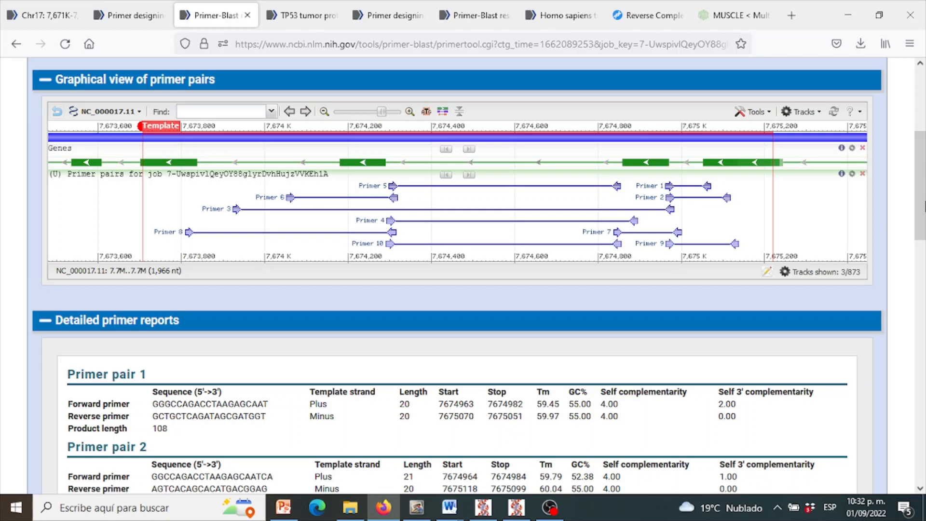
pyautogui.moveTo(924, 206); pyautogui.dragTo(924, 275)
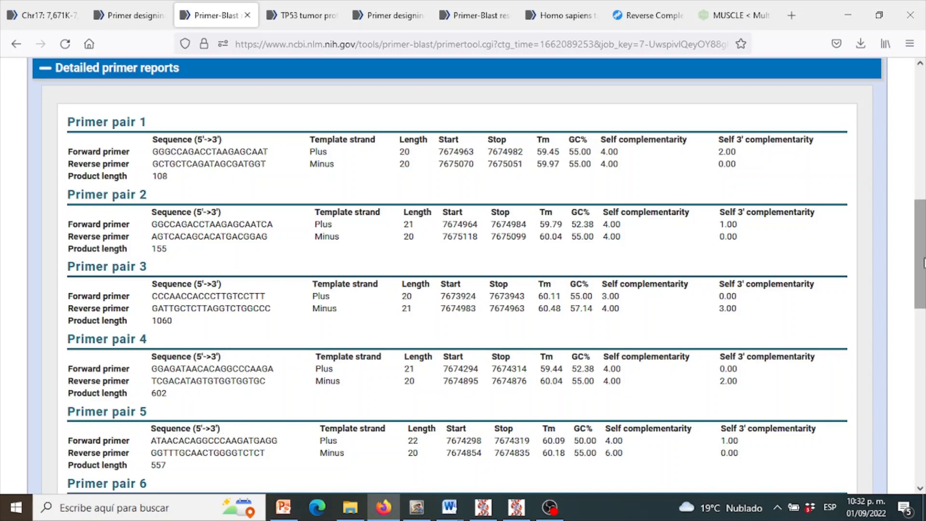
pyautogui.moveTo(924, 264); pyautogui.dragTo(923, 289)
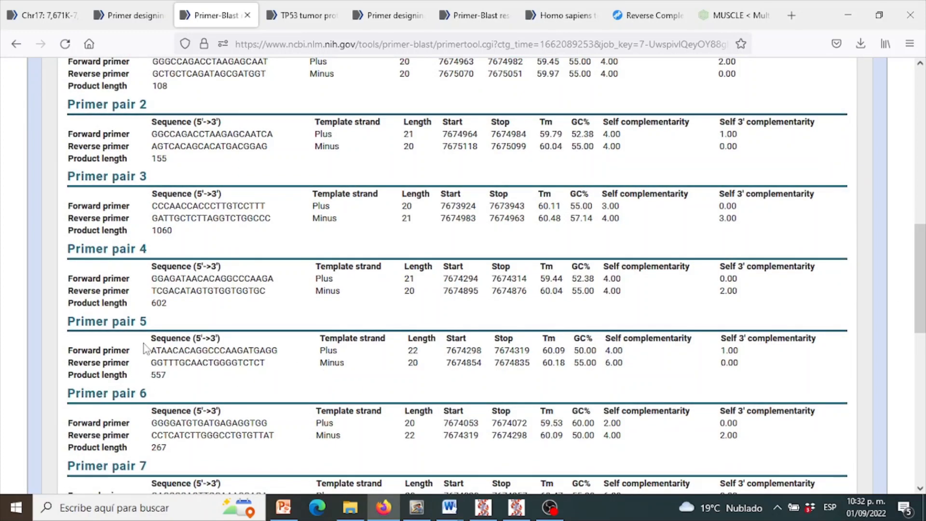
pyautogui.moveTo(923, 298); pyautogui.dragTo(923, 179)
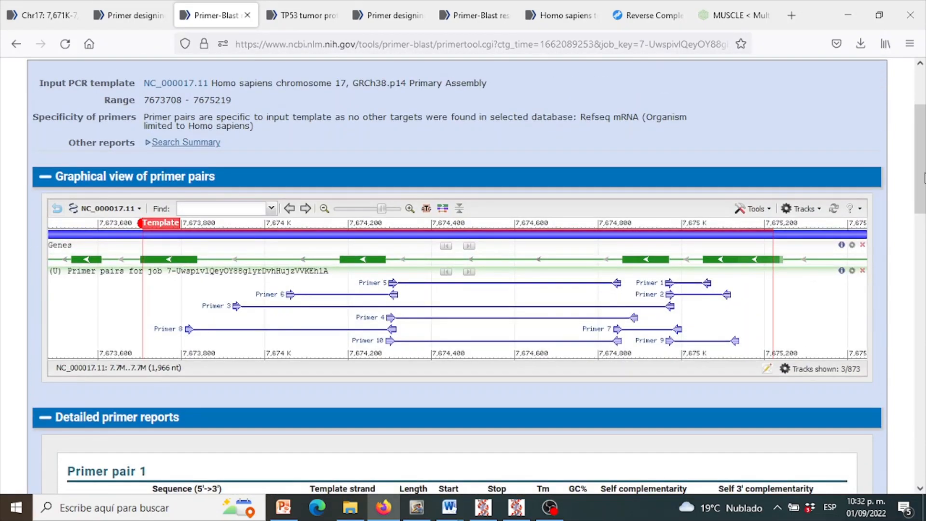
pyautogui.click(394, 7)
pyautogui.click(471, 6)
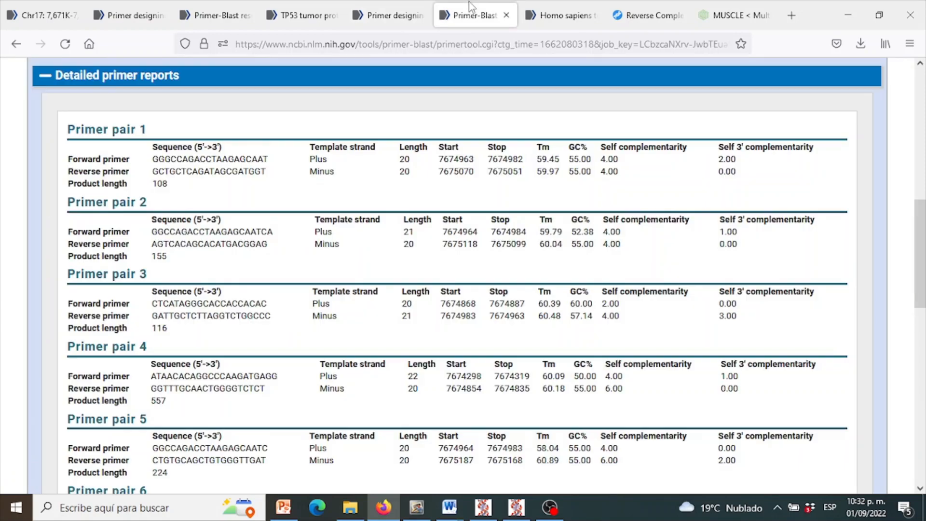
# - Open the TP53 transcript variant 1 mRNA record and return from its FASTA region to the full GenBank record NM_000546.6
pyautogui.click(551, 11)
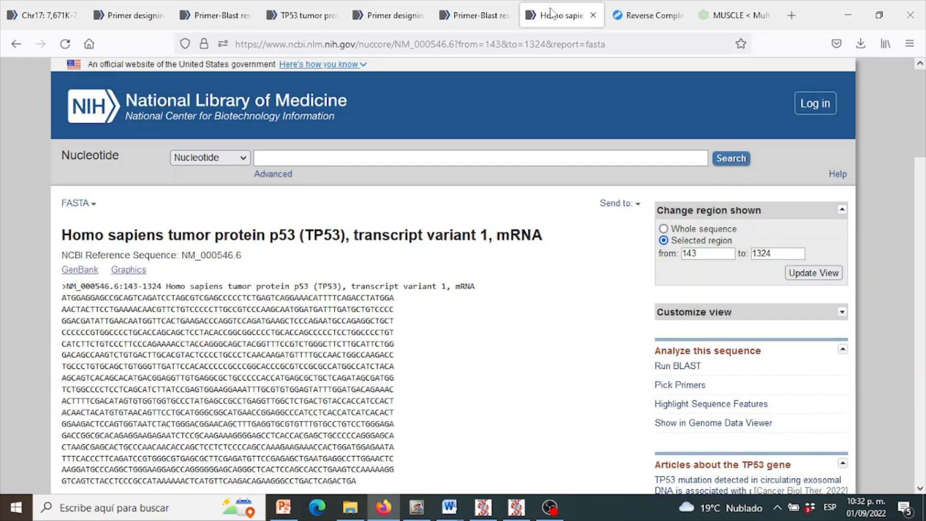
pyautogui.moveTo(925, 126); pyautogui.dragTo(925, 144)
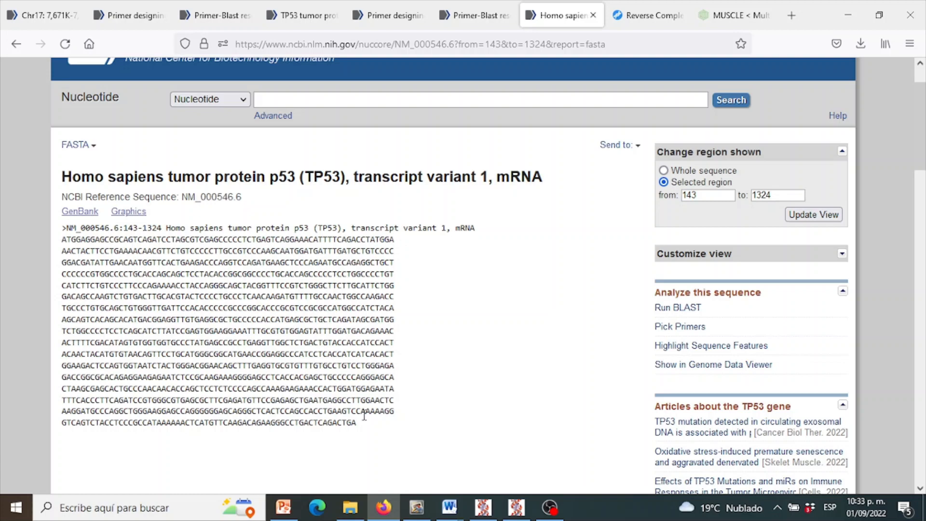
pyautogui.click(16, 45)
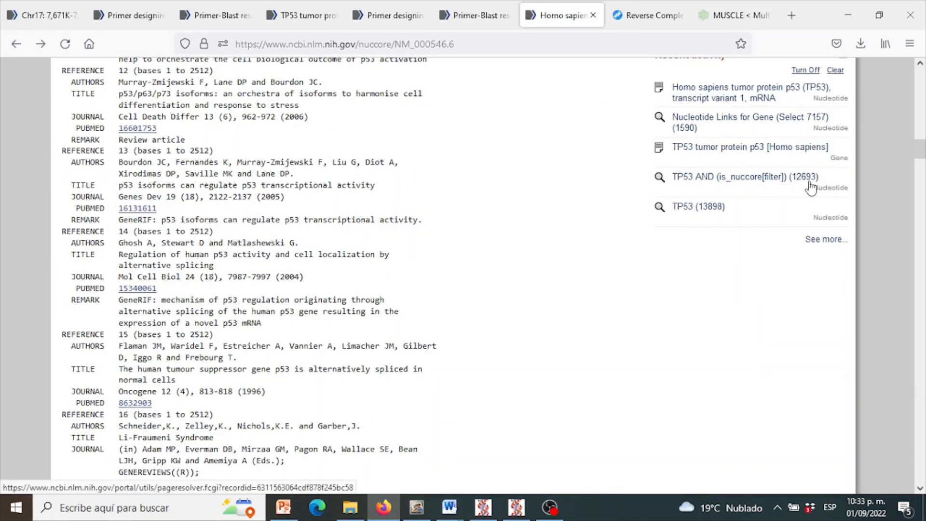
pyautogui.moveTo(922, 153); pyautogui.dragTo(922, 80)
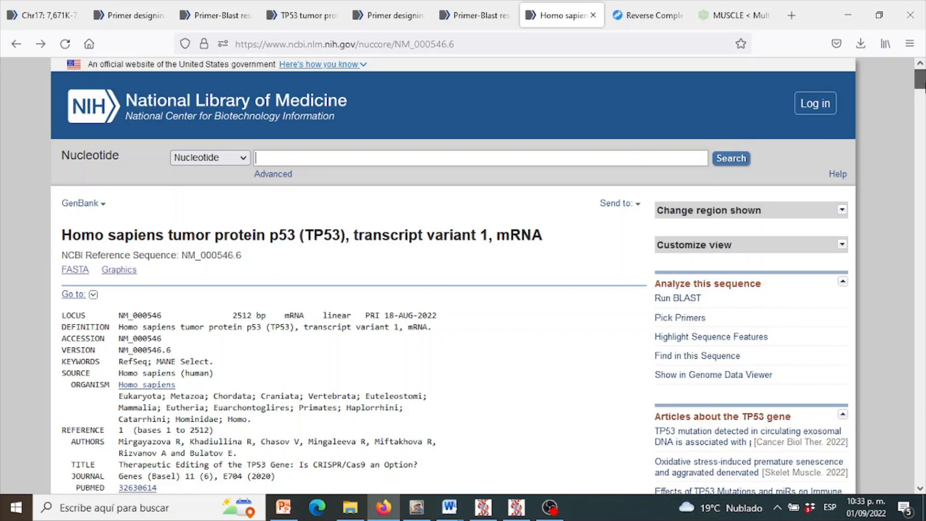
# - Highlight the CDS feature of NM_000546.6 within the sequence and display that region in FASTA format
pyautogui.scroll(-3, 920, 82)
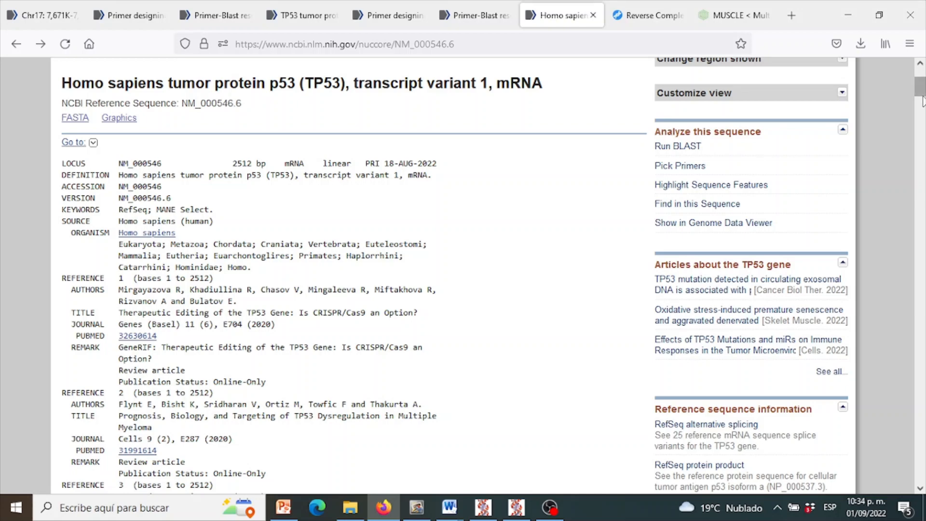
pyautogui.moveTo(921, 99); pyautogui.dragTo(923, 229)
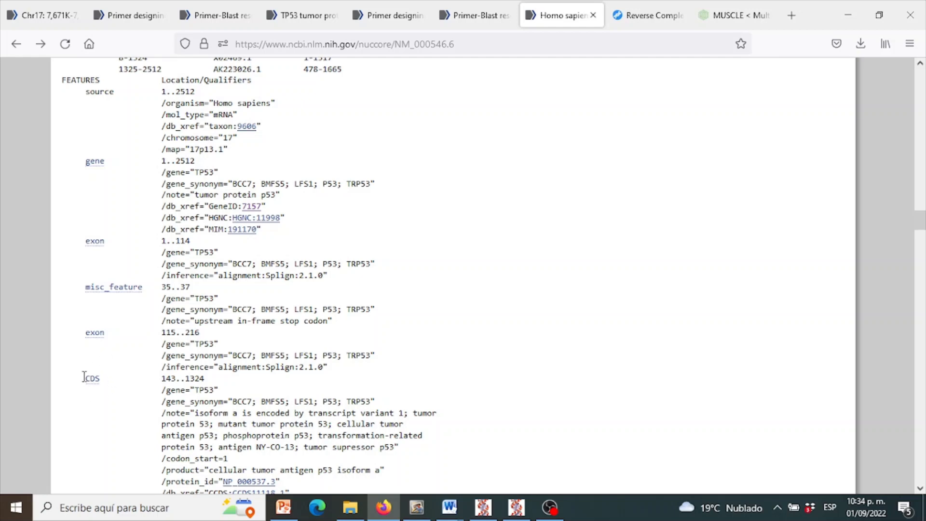
pyautogui.click(93, 379)
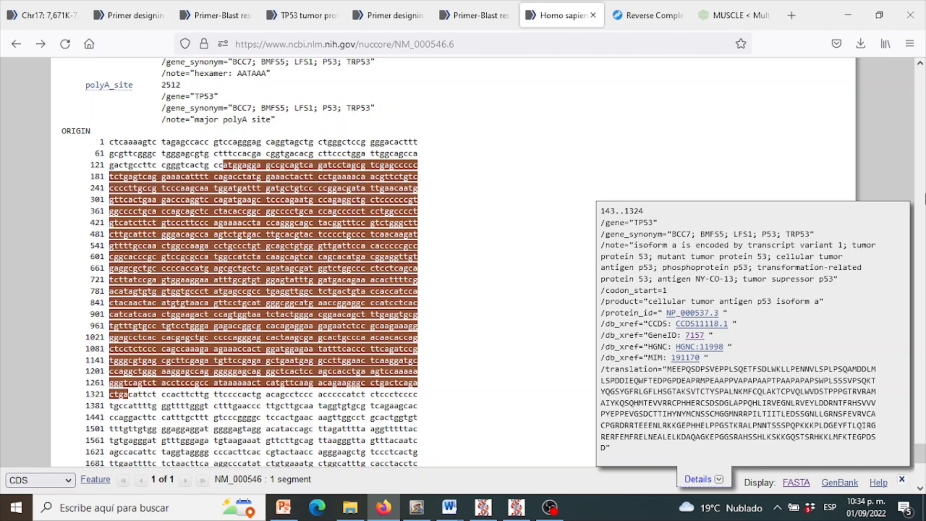
pyautogui.moveTo(924, 451)
pyautogui.mouseDown()
pyautogui.moveTo(924, 443)
pyautogui.moveTo(924, 451)
pyautogui.mouseUp()
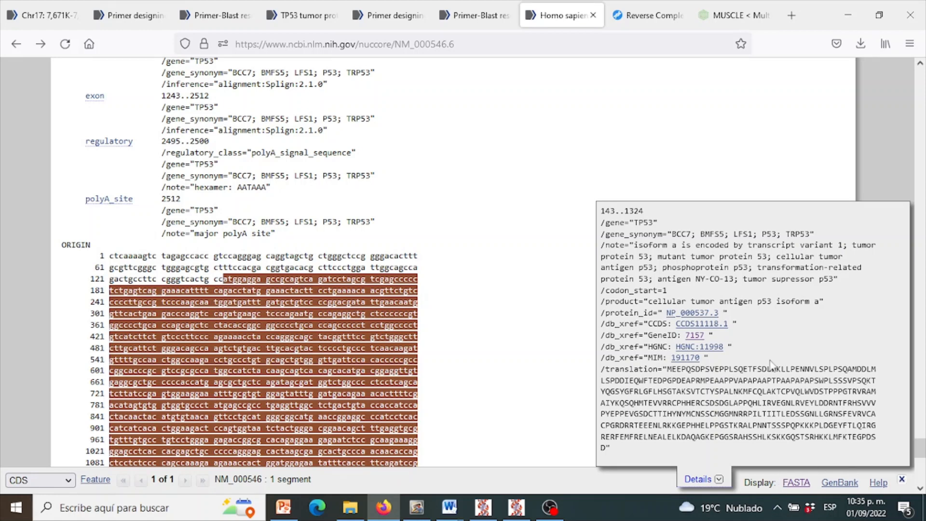
pyautogui.click(795, 484)
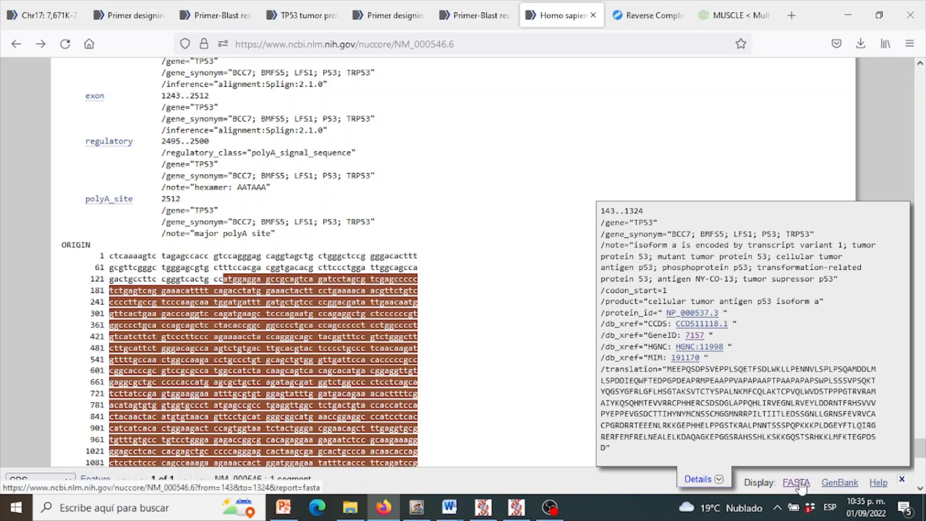
pyautogui.click(800, 484)
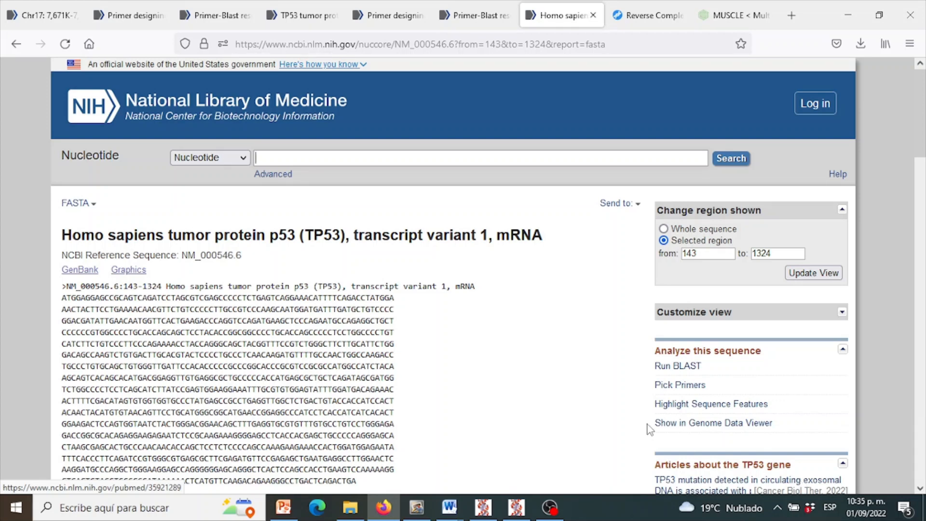
# - Create a download file of the record's coding sequences in FASTA Nucleotide format
pyautogui.click(621, 205)
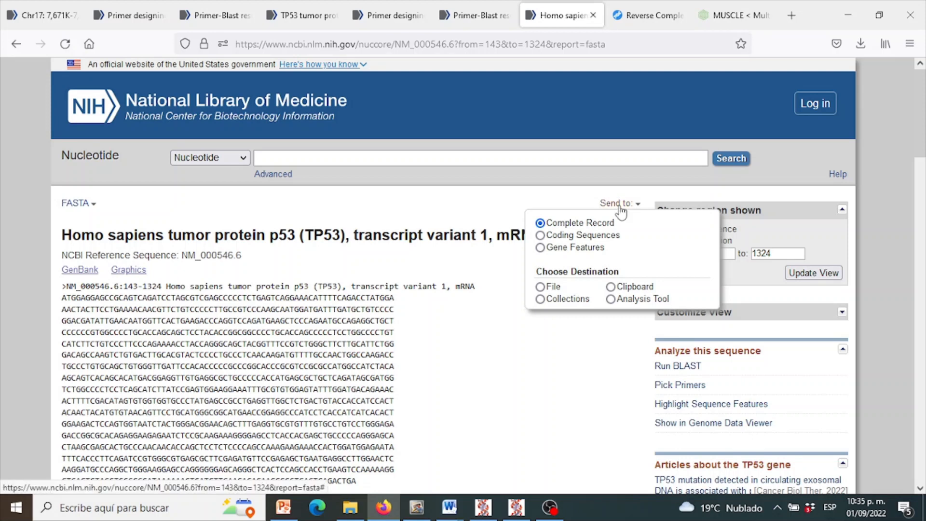
pyautogui.click(539, 235)
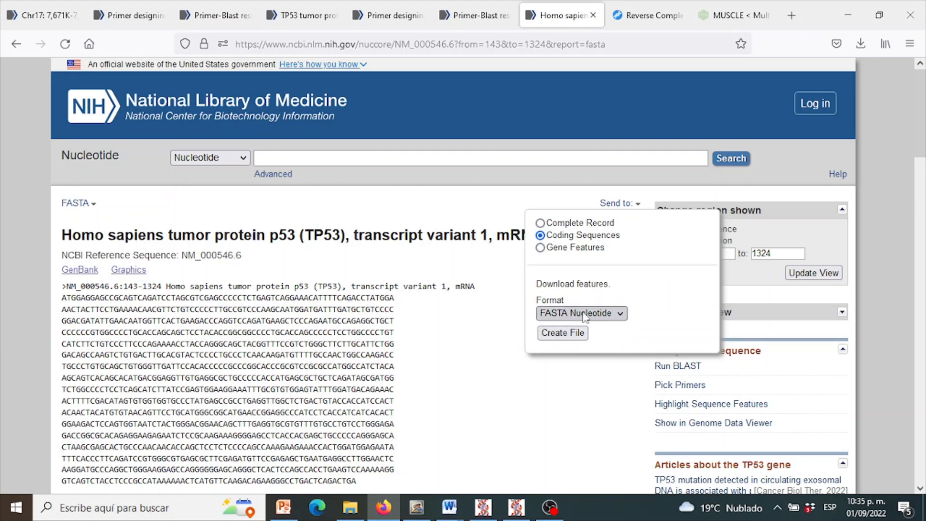
pyautogui.click(574, 333)
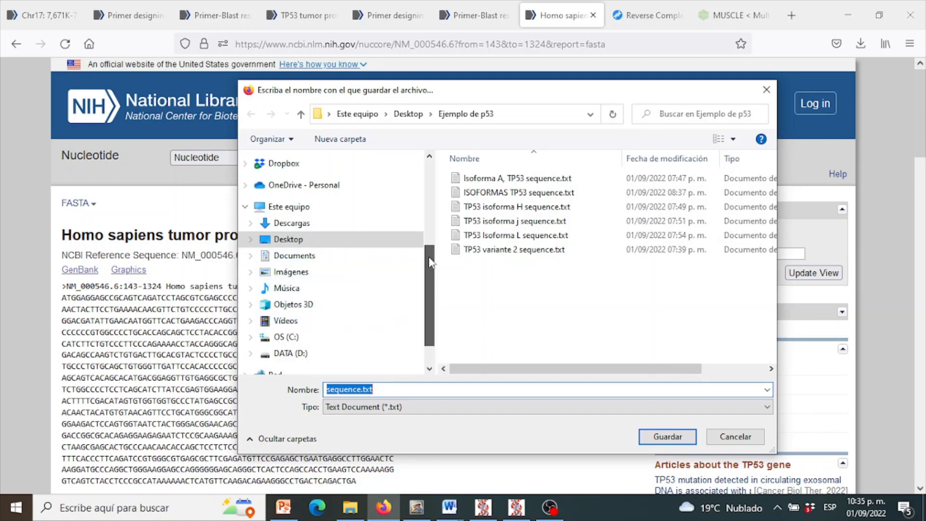
# - Save the downloaded coding sequence file on the Desktop under the name 1 P53.txt
pyautogui.scroll(5, 429, 270)
pyautogui.click(330, 390)
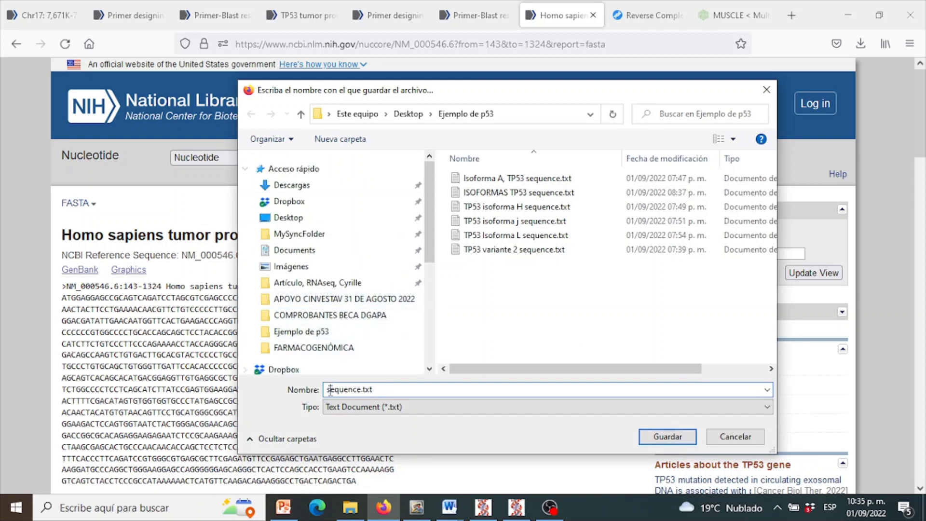
pyautogui.press('BackSpace')
pyautogui.press('Delete')
pyautogui.press('Delete')
pyautogui.press('Delete')
pyautogui.press('Delete')
pyautogui.press('Delete')
pyautogui.write('Q')
pyautogui.press('BackSpace')
pyautogui.write('1')
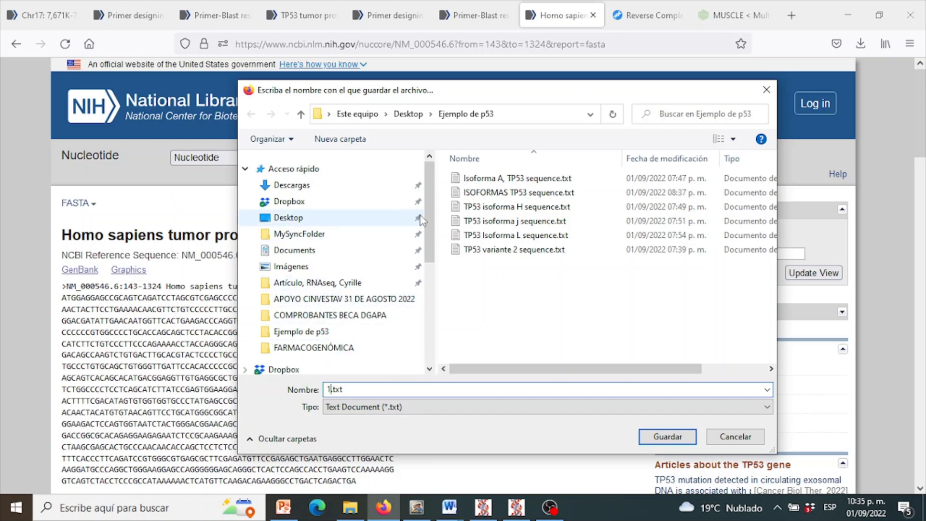
pyautogui.write(' P53')
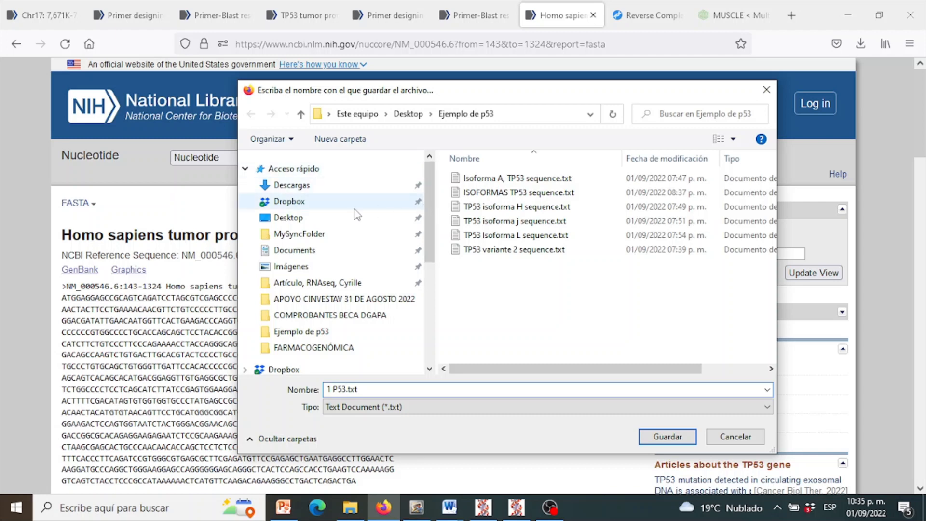
pyautogui.click(329, 254)
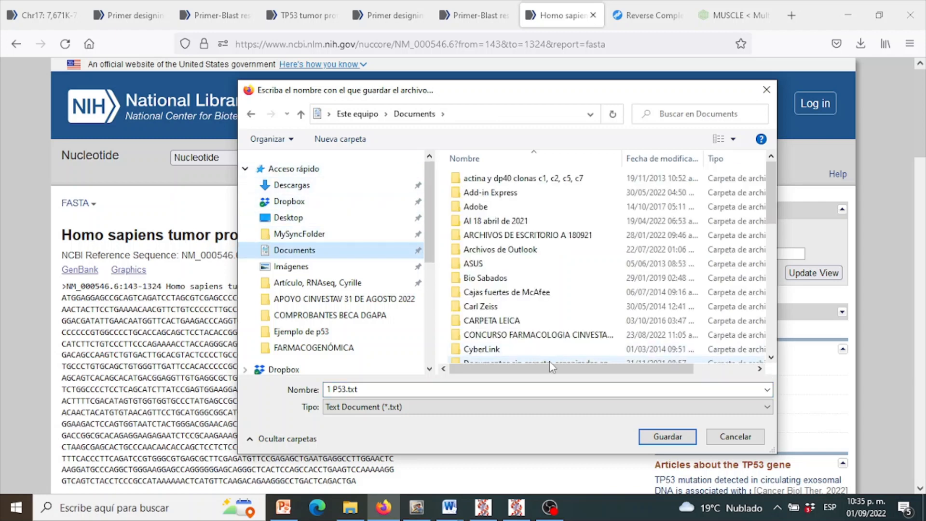
pyautogui.click(292, 220)
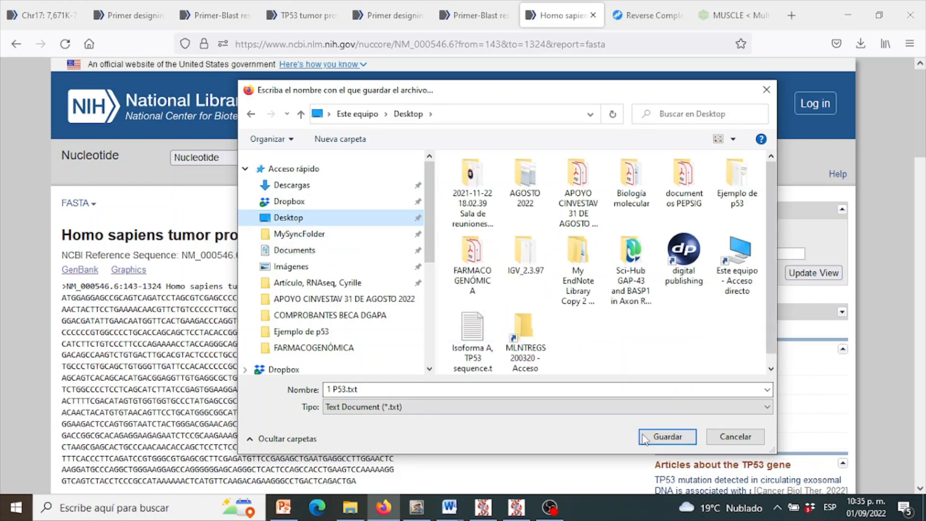
pyautogui.click(667, 436)
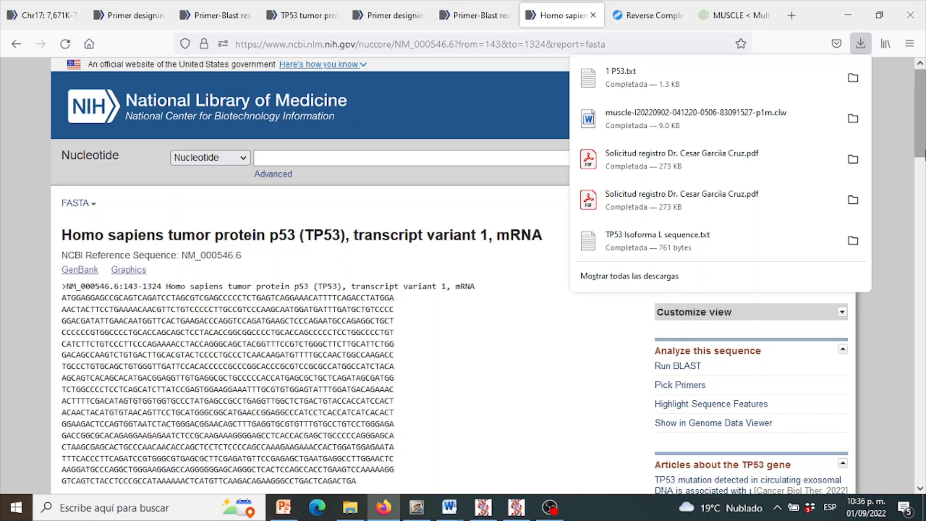
# - Highlight the record title and the complete FASTA sequence of region 143 to 1324 on the NM_000546.6 page for review
pyautogui.moveTo(923, 151); pyautogui.dragTo(924, 170)
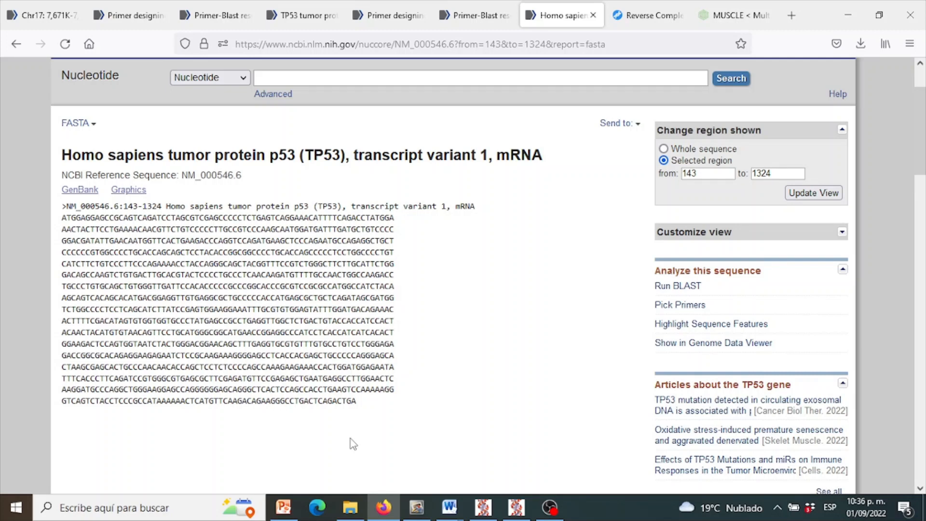
pyautogui.moveTo(363, 413); pyautogui.dragTo(61, 164)
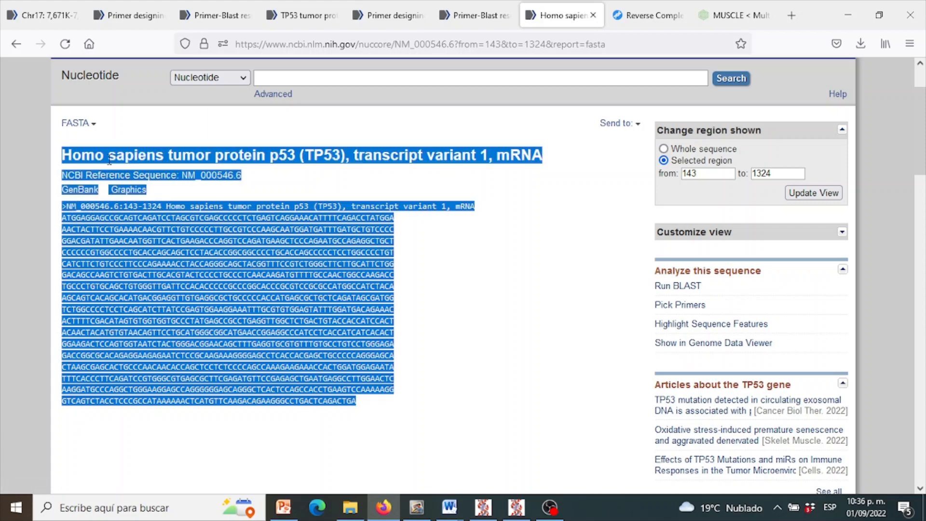
pyautogui.click(456, 323)
# - Switch to the Word document on p53 variant 1 and examine its highlighted sequence ends, 5´ and 3´ primers, and reverse complement
pyautogui.moveTo(458, 509)
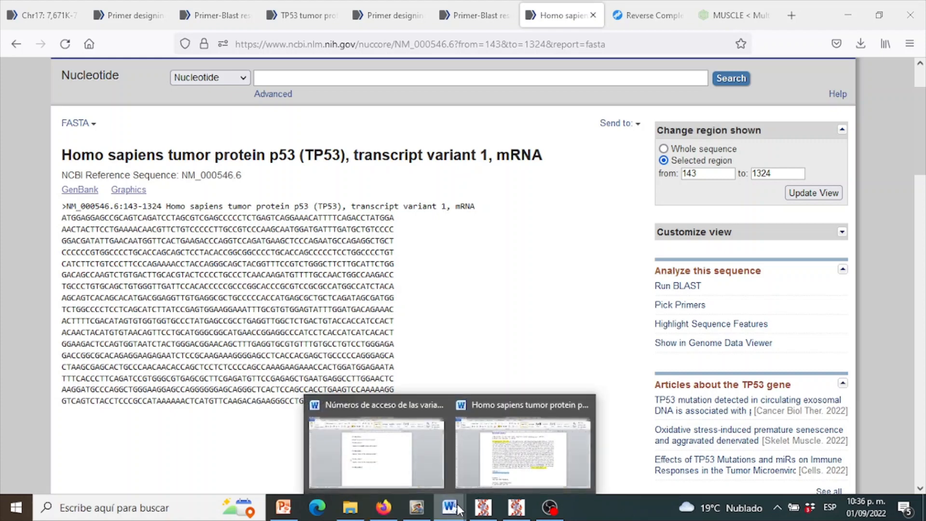
pyautogui.click(523, 463)
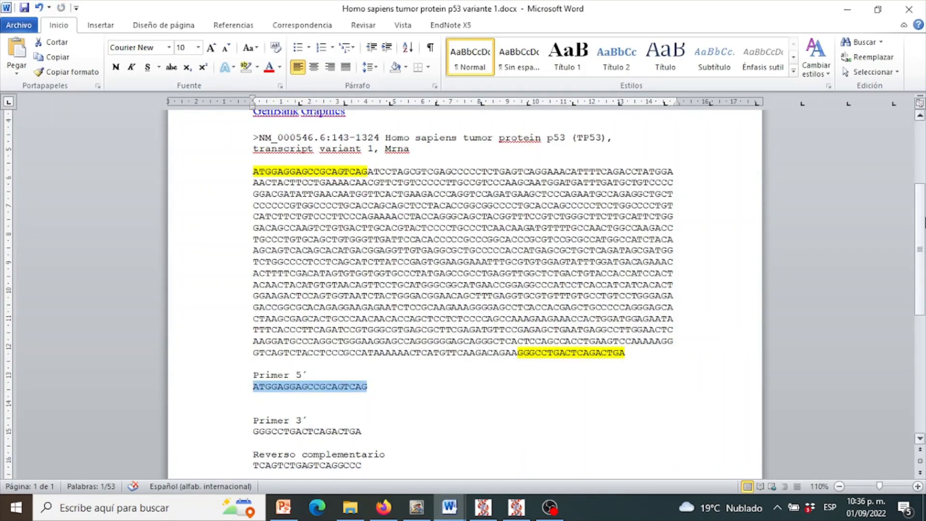
pyautogui.scroll(4, 822, 220)
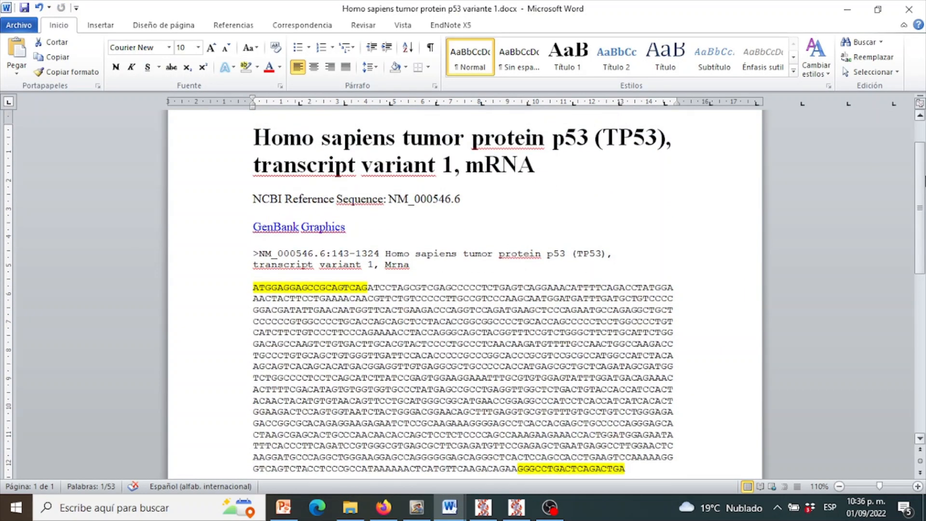
pyautogui.scroll(-1, 465, 294)
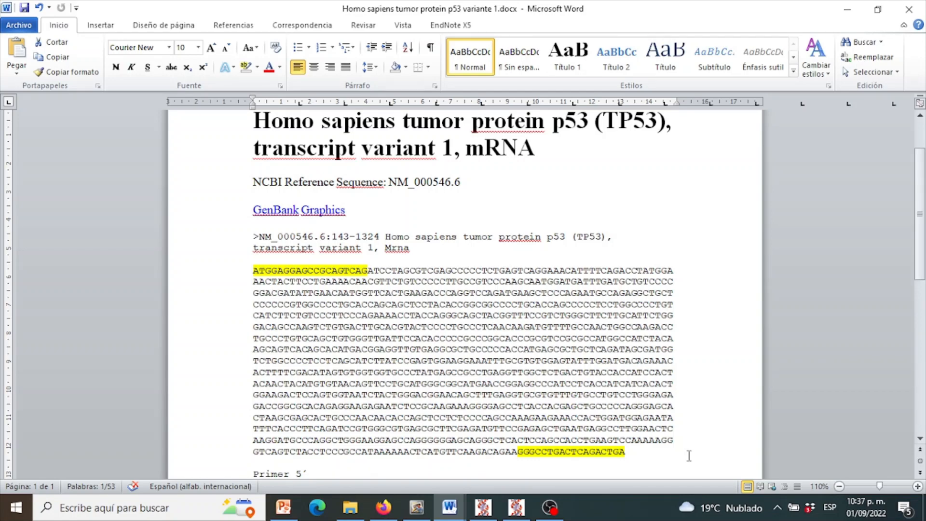
pyautogui.scroll(-1, 688, 456)
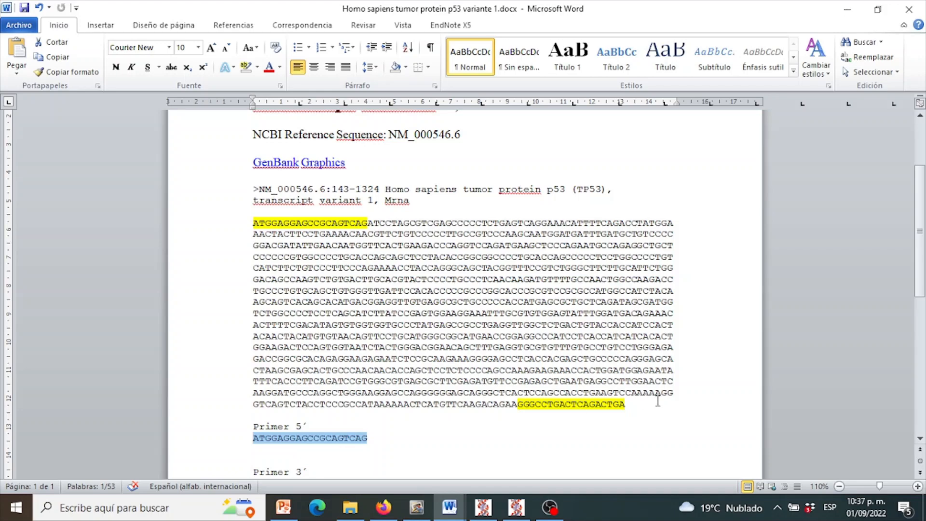
pyautogui.scroll(-2, 921, 308)
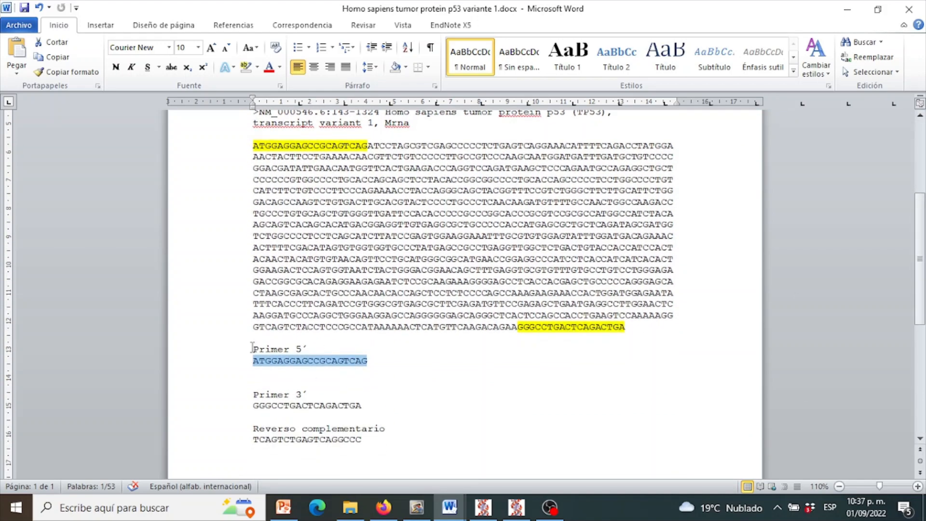
pyautogui.click(422, 392)
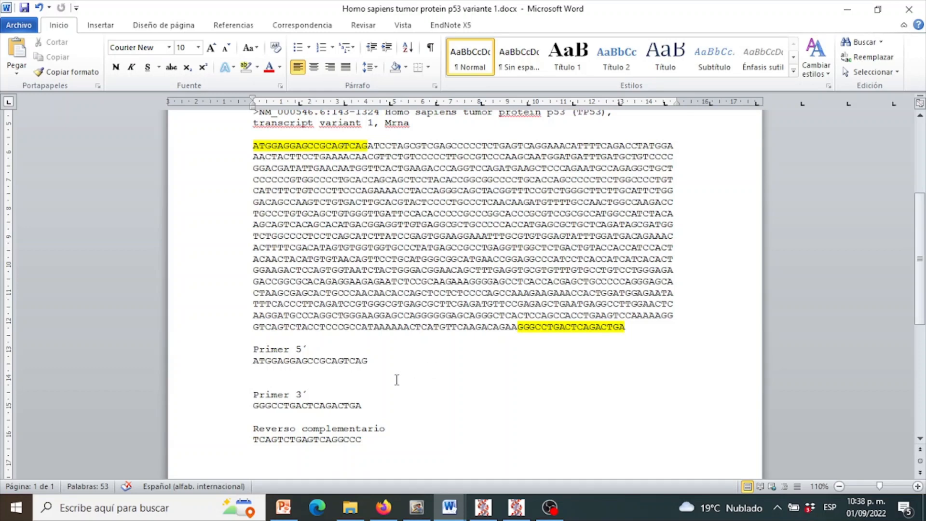
pyautogui.doubleClick(300, 441)
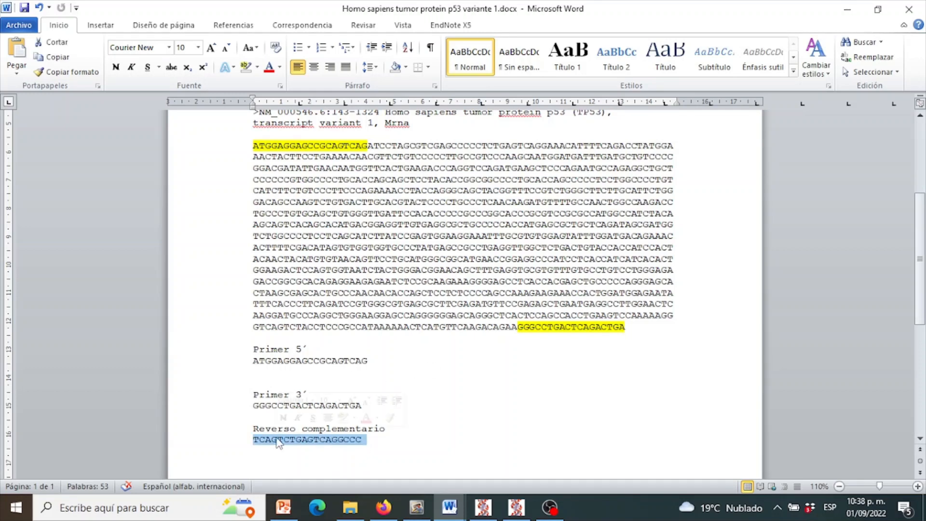
pyautogui.click(396, 443)
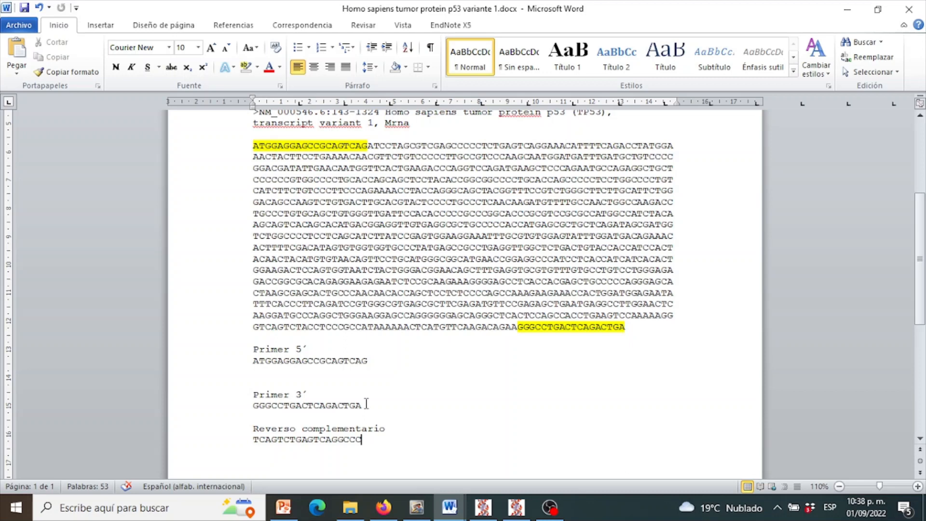
# - Copy the 3´ primer GGGCCTGACTCAGACTGA from Word and convert it to its reverse-complement on the Reverse Complement web page in Firefox
pyautogui.moveTo(366, 404); pyautogui.dragTo(255, 407)
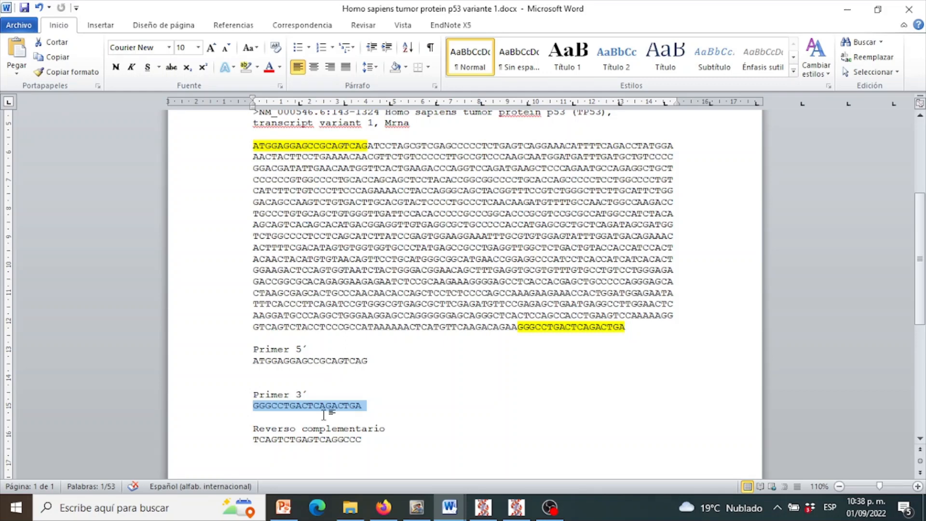
pyautogui.hotkey('ctrl', 'c')
pyautogui.click(385, 518)
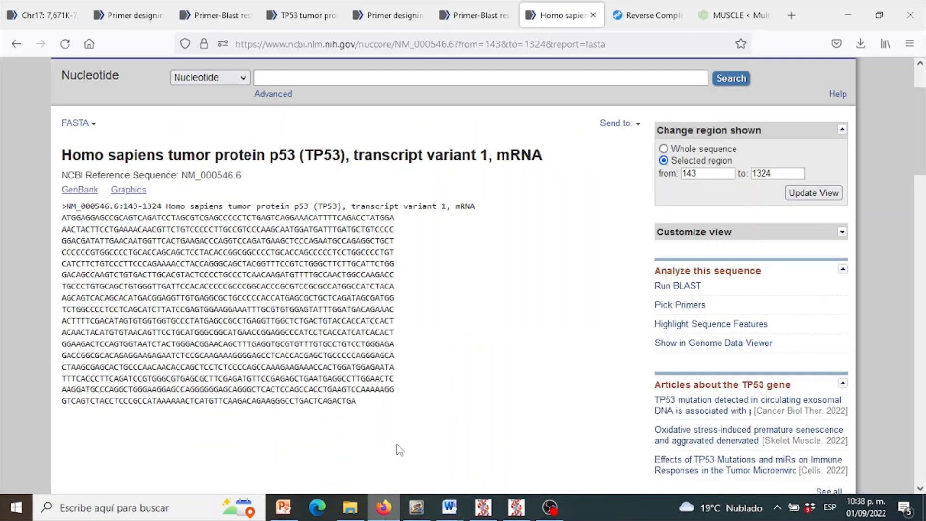
pyautogui.click(642, 17)
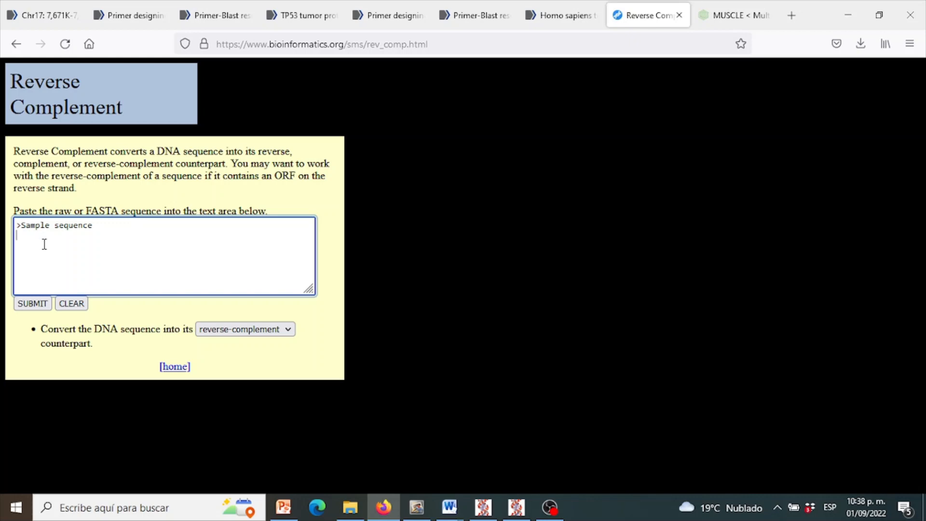
pyautogui.hotkey('ctrl', 'v')
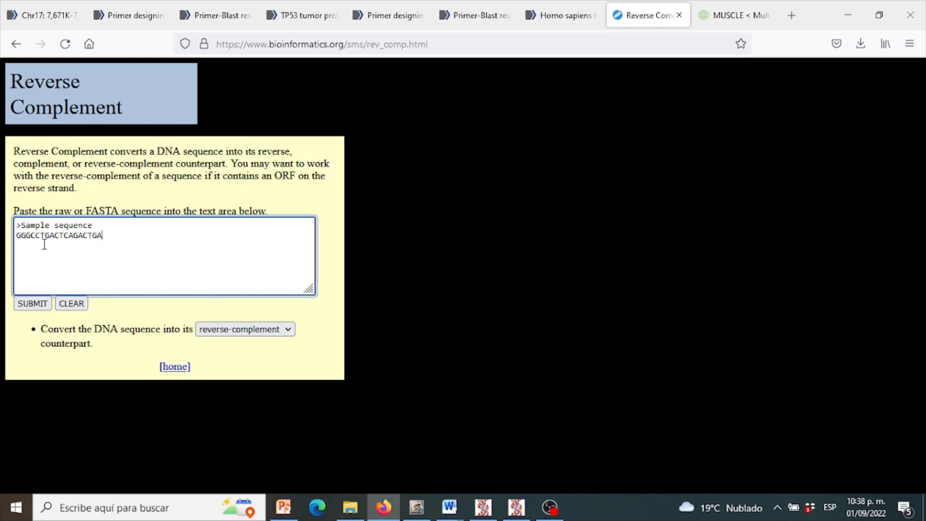
pyautogui.click(33, 304)
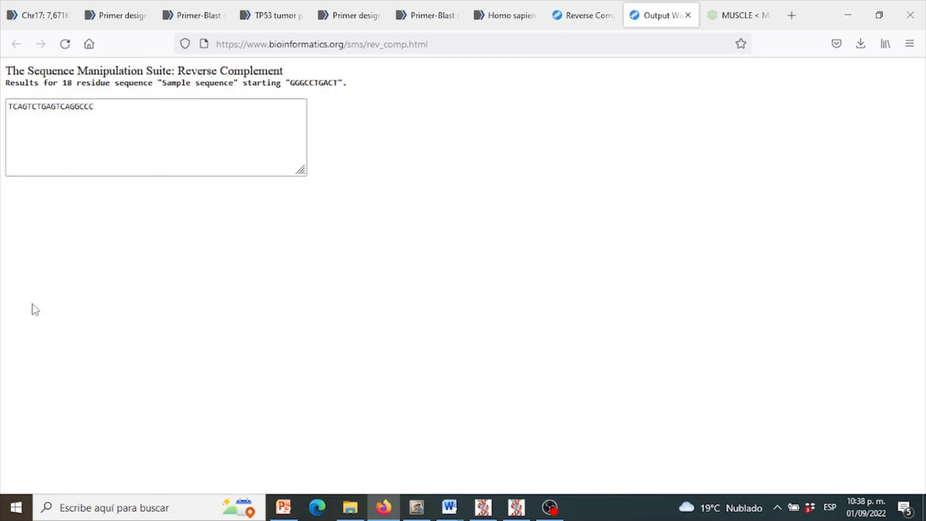
# - Paste the resulting TCAGTCTGAGTCAGGCCC on a new line under the existing reverse complement in the Word document, and delete the duplicate
pyautogui.moveTo(100, 109); pyautogui.dragTo(10, 110)
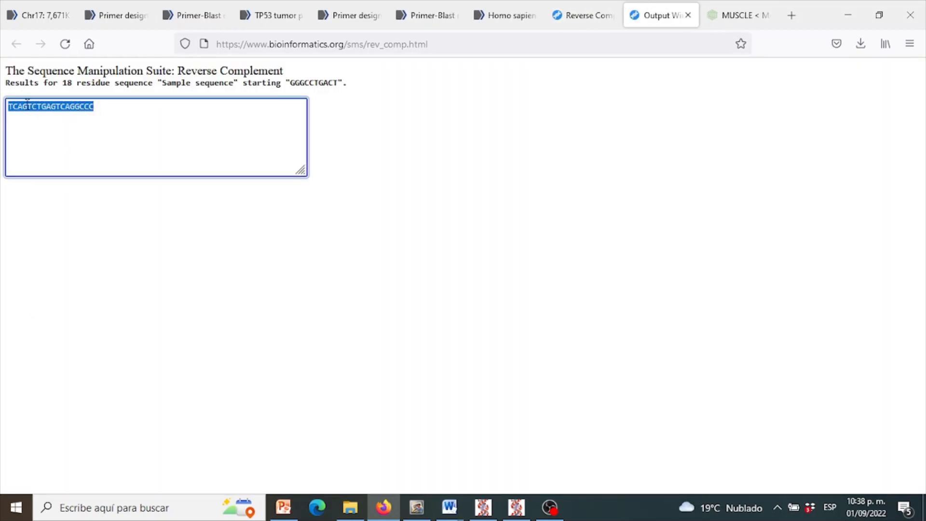
pyautogui.click(449, 505)
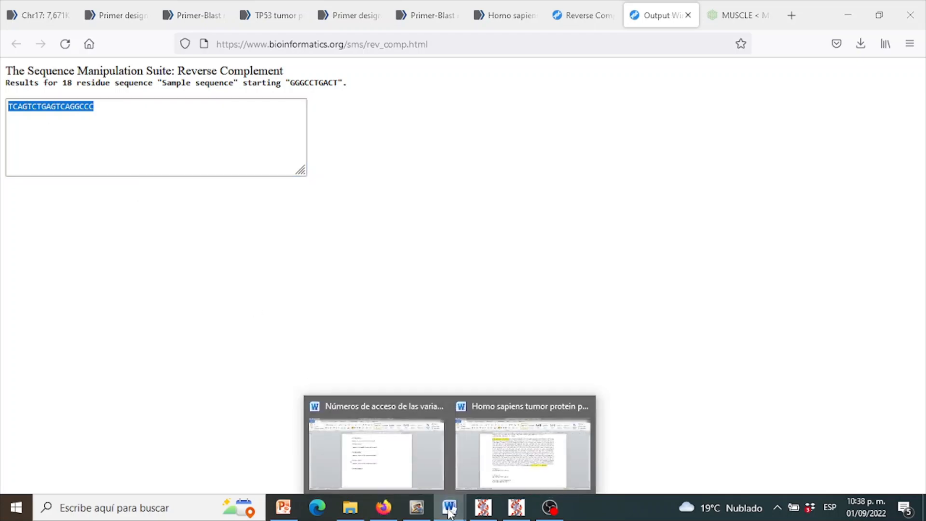
pyautogui.click(520, 484)
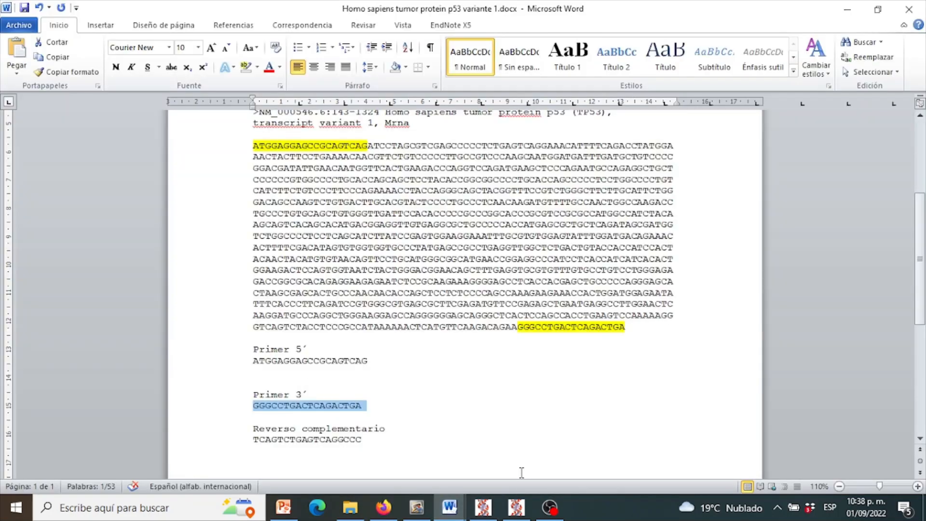
pyautogui.click(370, 442)
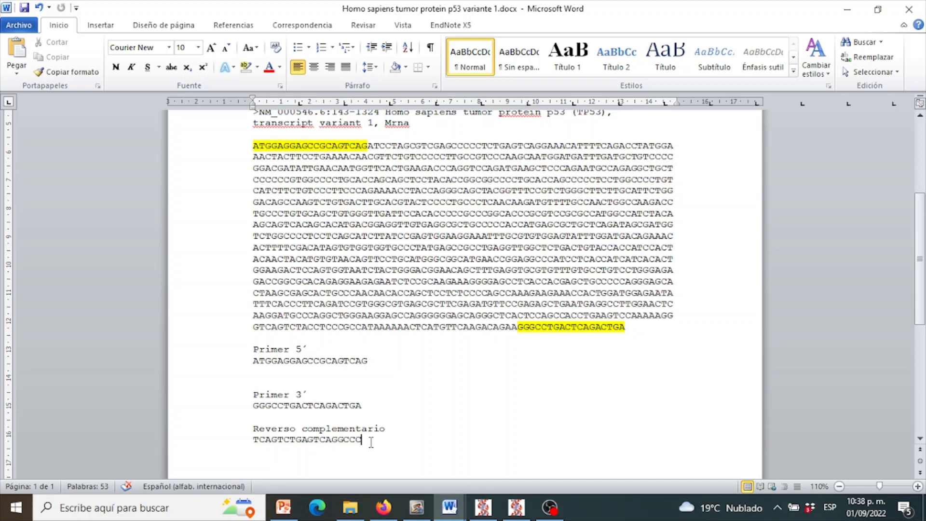
pyautogui.press('Return')
pyautogui.hotkey('ctrl', 'v')
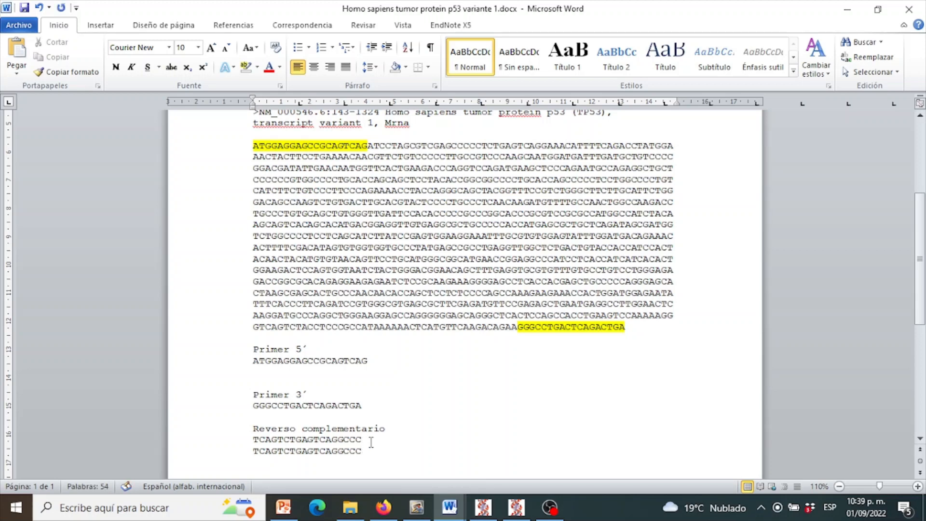
pyautogui.moveTo(365, 449); pyautogui.dragTo(252, 450)
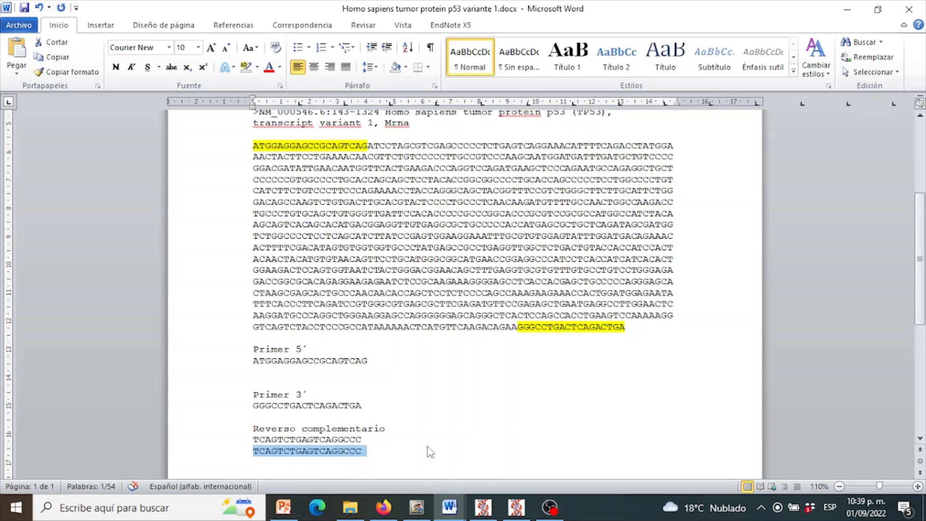
pyautogui.press('Delete')
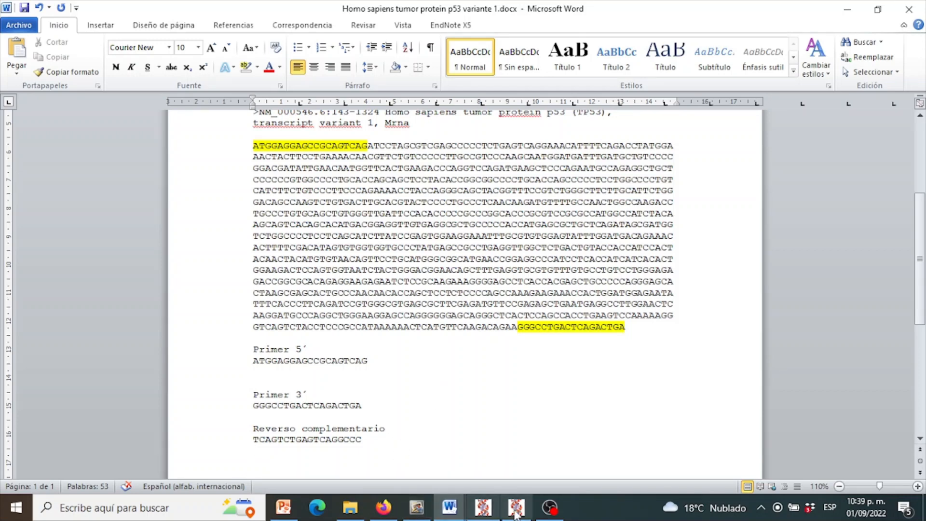
# - Switch to PerlPrimer and calculate the Tm, thermodynamic properties and primer-dimers of the entered forward and reverse primers
pyautogui.moveTo(518, 514)
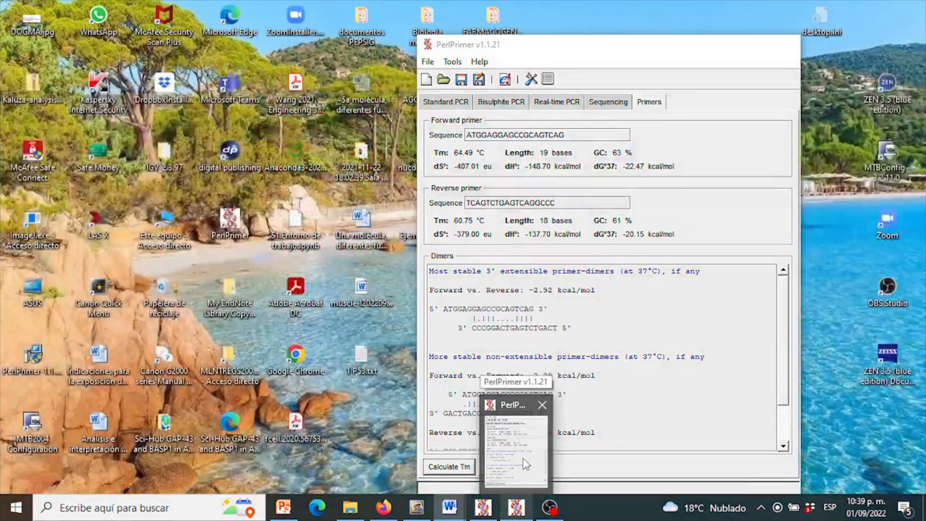
pyautogui.click(526, 464)
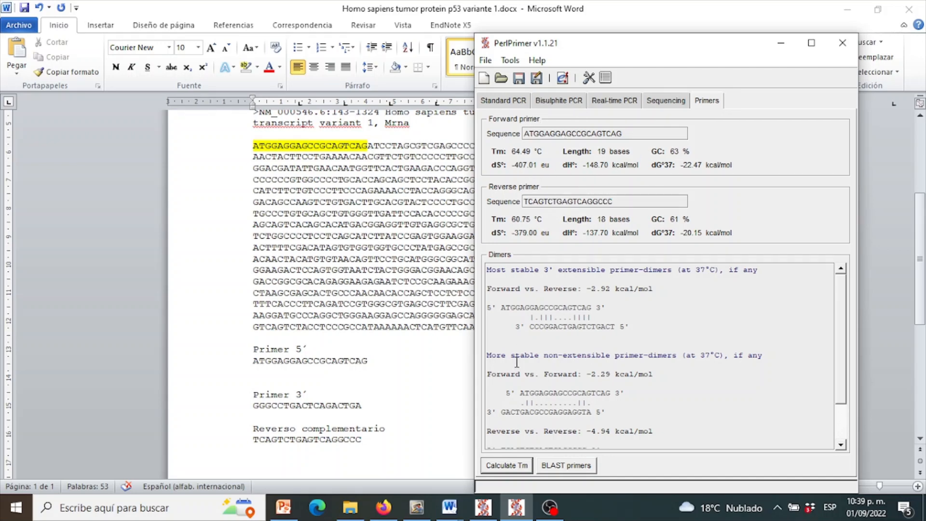
pyautogui.click(524, 470)
# - Shorten the forward primer by its last two bases to ATGGAGGAGCCGCAGTC and recalculate the Tm and primer-dimers
pyautogui.click(636, 136)
pyautogui.press('BackSpace')
pyautogui.press('BackSpace')
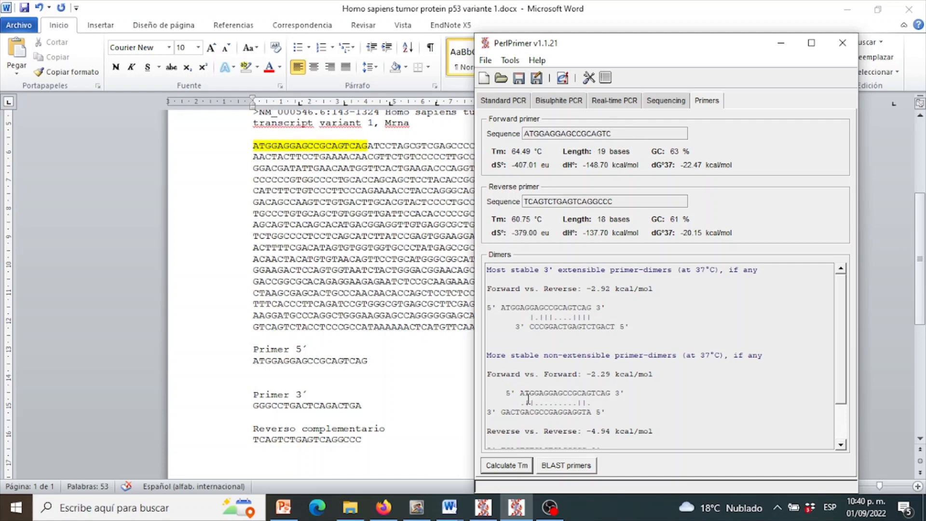
pyautogui.click(513, 466)
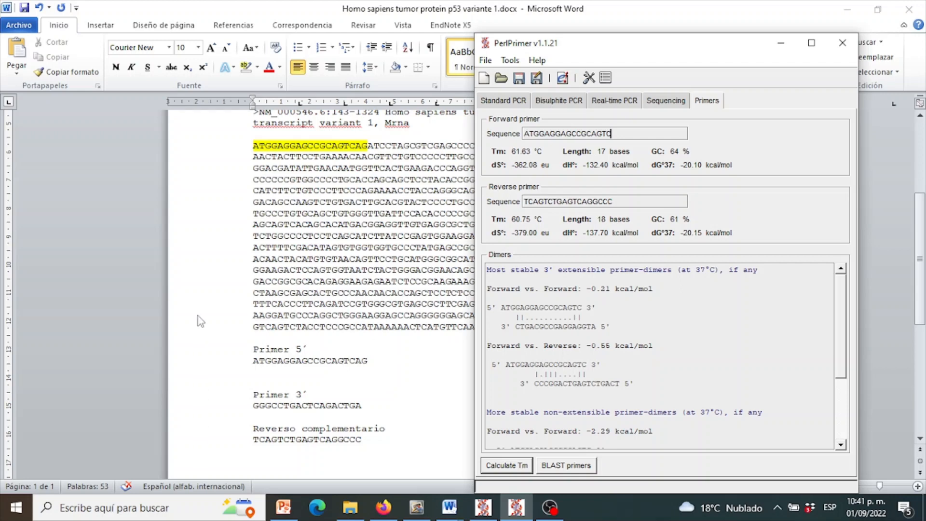
# - Minimize PerlPrimer and review the highlighted primer sites in the TP53 variant 1 coding sequence in the Word document
pyautogui.click(787, 48)
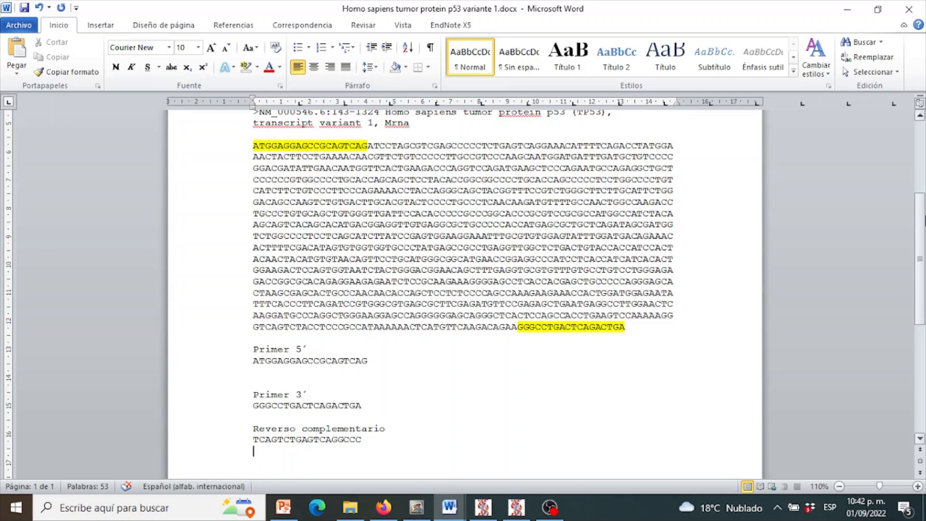
pyautogui.click(919, 116)
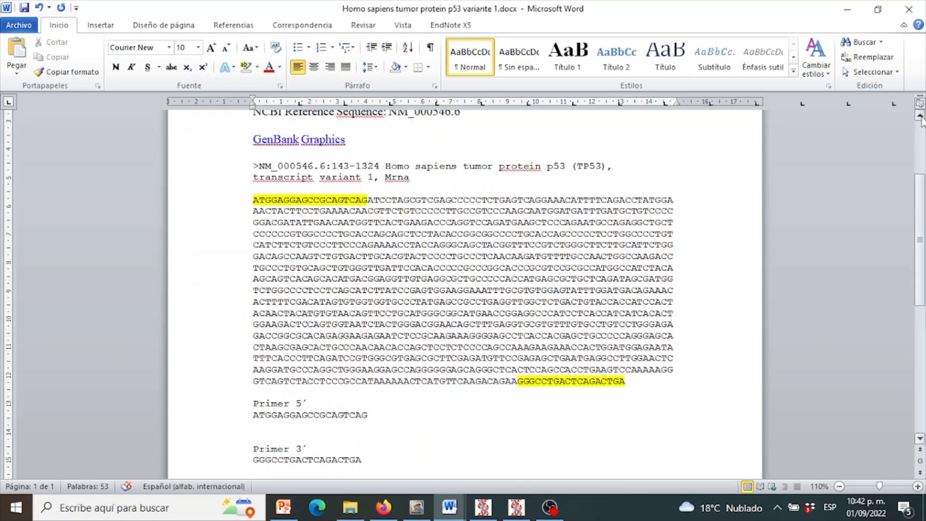
pyautogui.click(920, 116)
pyautogui.click(920, 116)
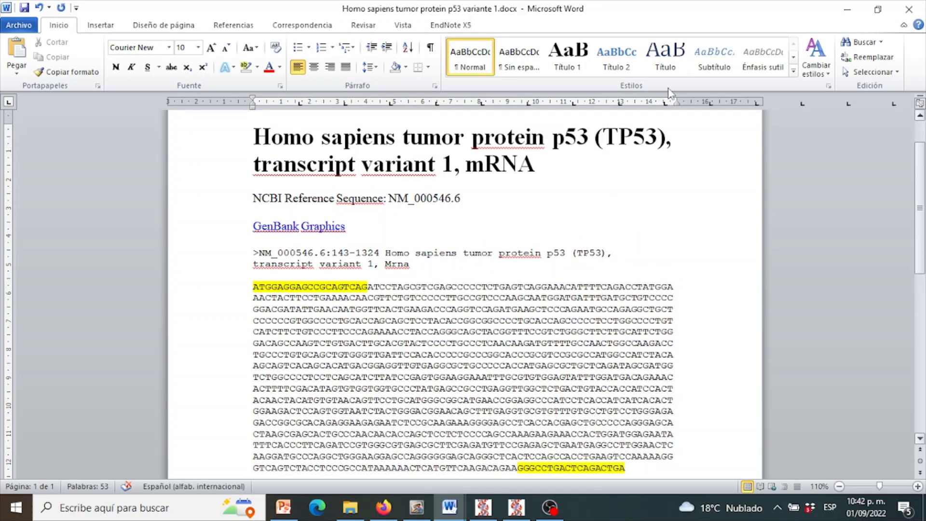
pyautogui.click(919, 438)
pyautogui.click(919, 438)
pyautogui.click(920, 438)
pyautogui.click(919, 438)
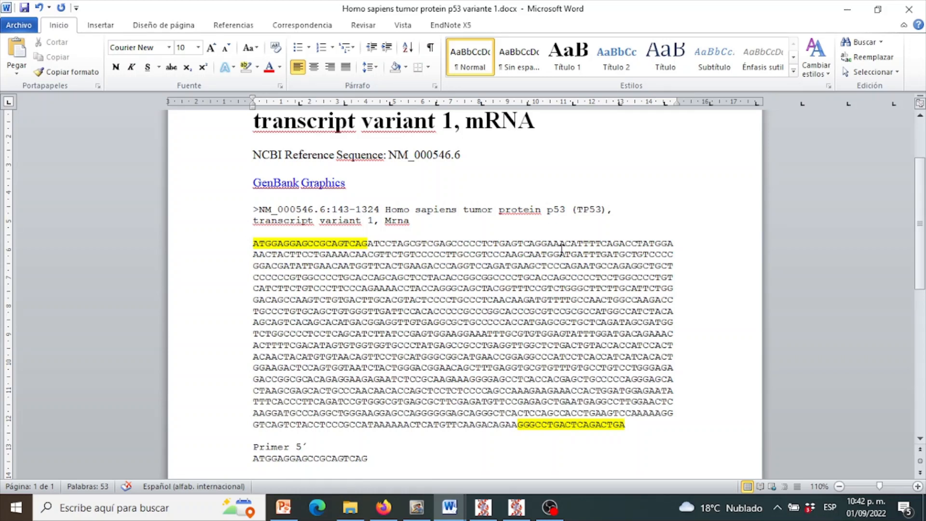
pyautogui.rightClick(920, 120)
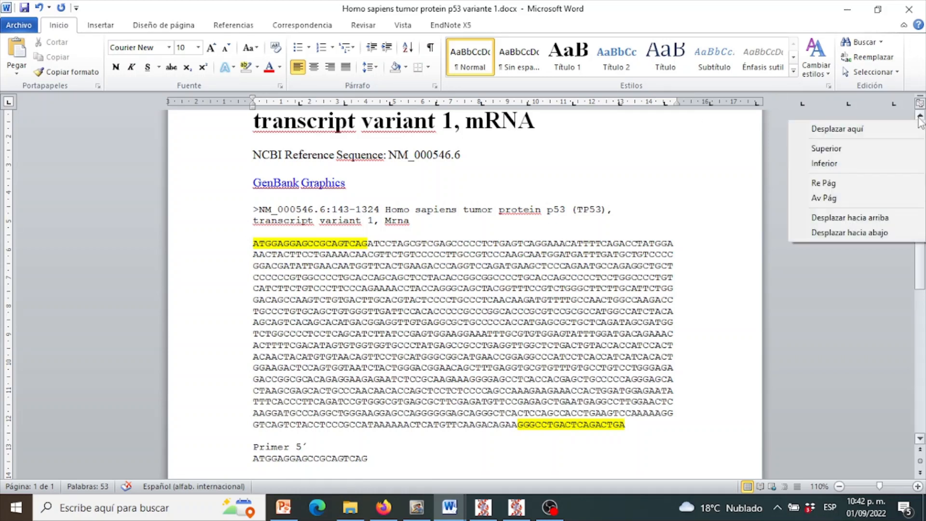
pyautogui.click(919, 116)
pyautogui.click(919, 116)
pyautogui.click(920, 116)
pyautogui.click(919, 116)
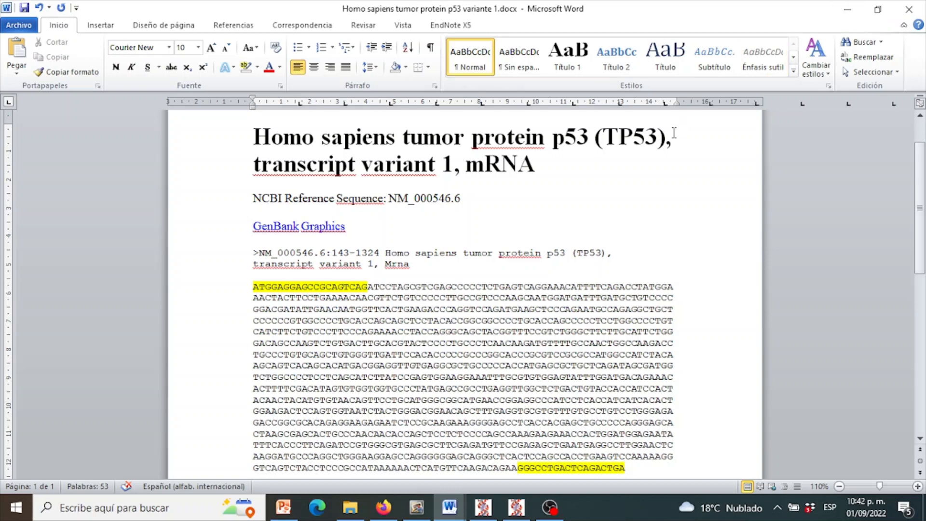
# - Switch to Firefox, show the NM_000546.6 FASTA record in NCBI Nucleotide, and select Coding Sequences as the content to send
pyautogui.click(392, 512)
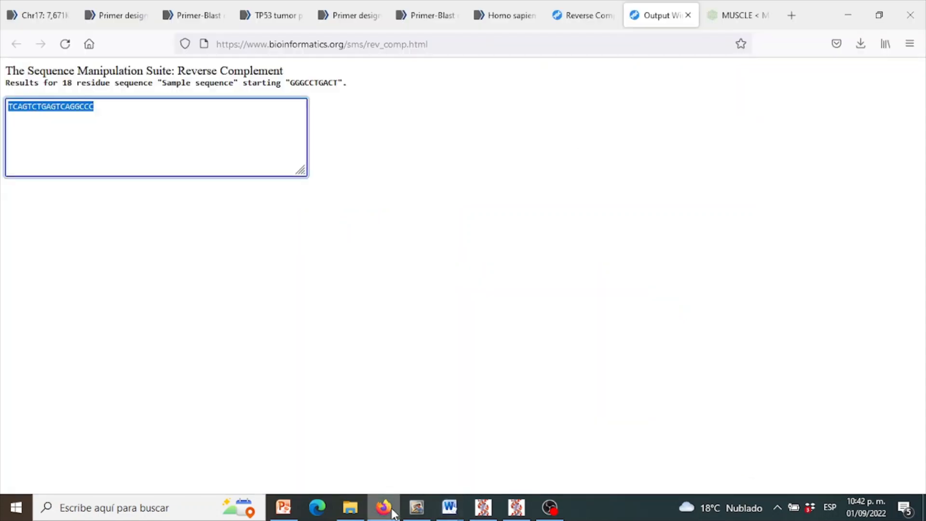
pyautogui.click(127, 10)
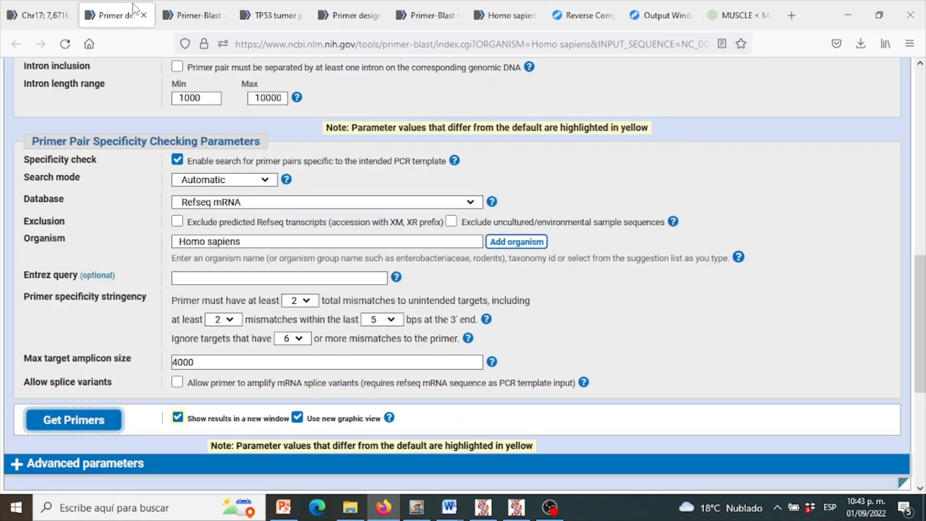
pyautogui.click(43, 15)
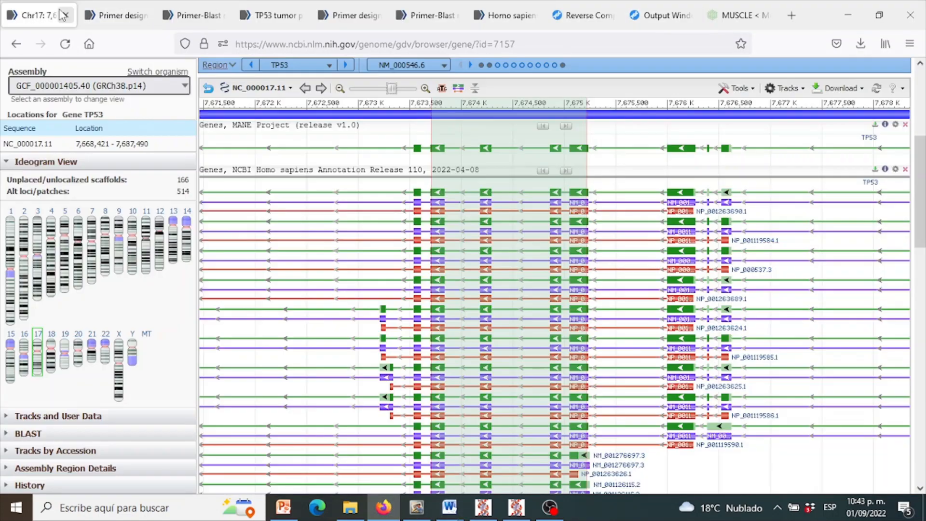
pyautogui.click(208, 15)
pyautogui.click(273, 15)
pyautogui.click(356, 16)
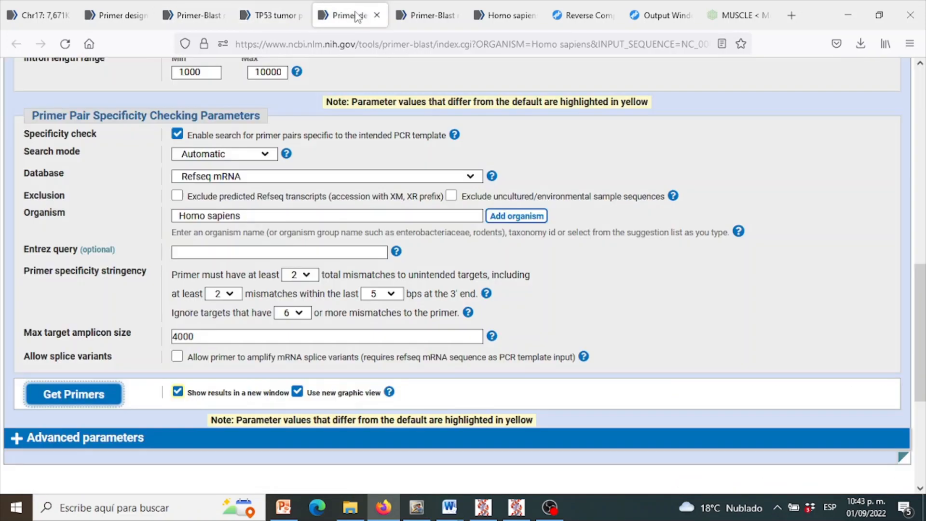
pyautogui.click(433, 15)
pyautogui.click(511, 15)
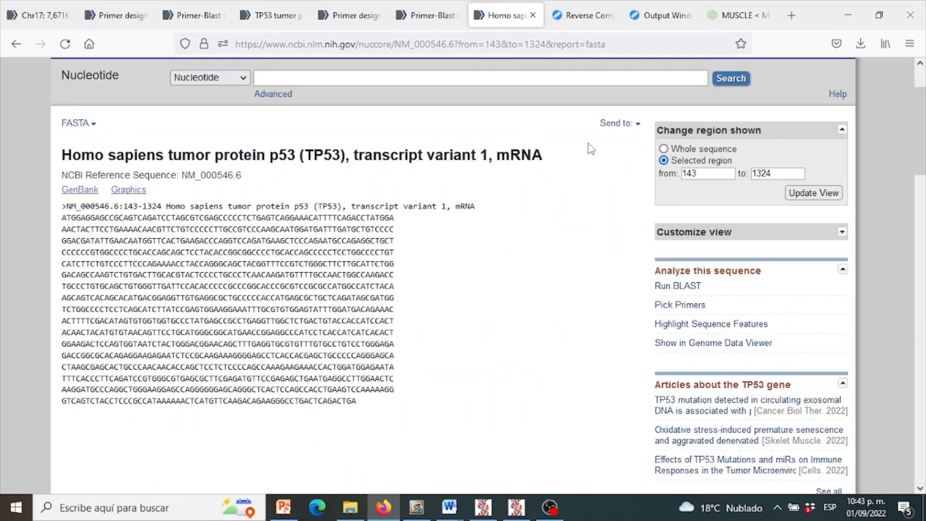
pyautogui.click(619, 125)
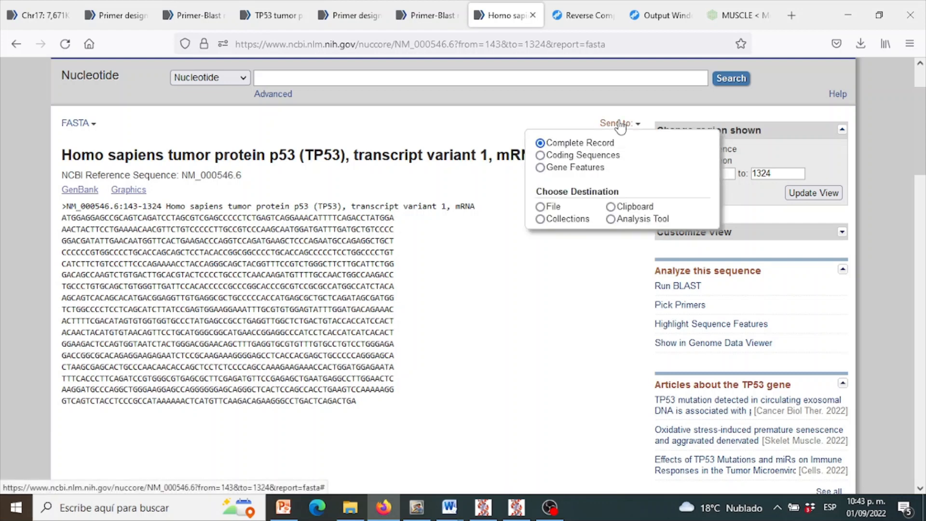
pyautogui.click(558, 158)
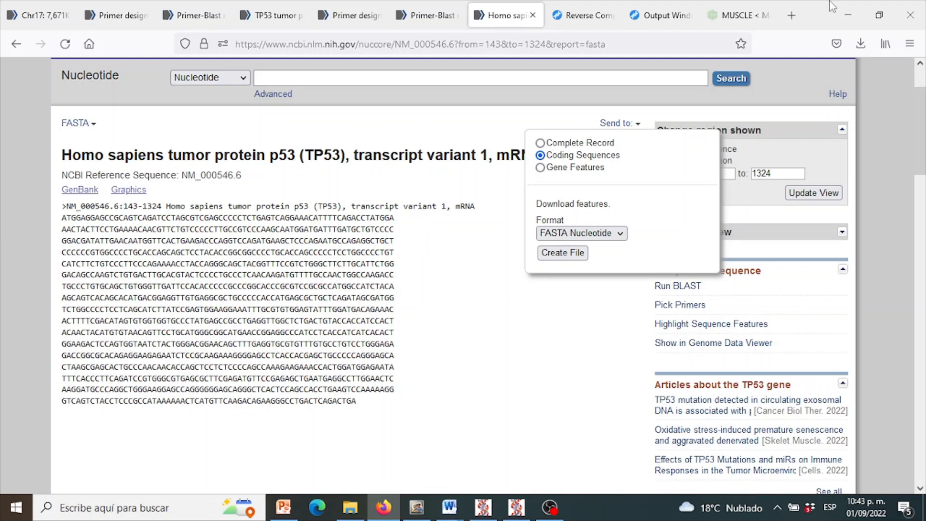
# - Minimize the open windows and open ISOFORMAS TP53 sequence.txt from the Ejemplo de p53 folder on the desktop
pyautogui.click(847, 14)
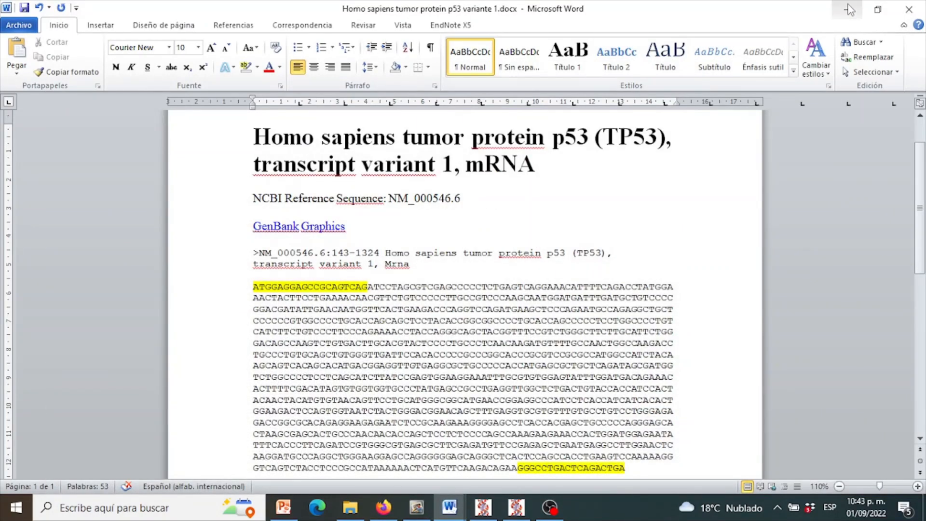
pyautogui.click(849, 10)
pyautogui.click(845, 8)
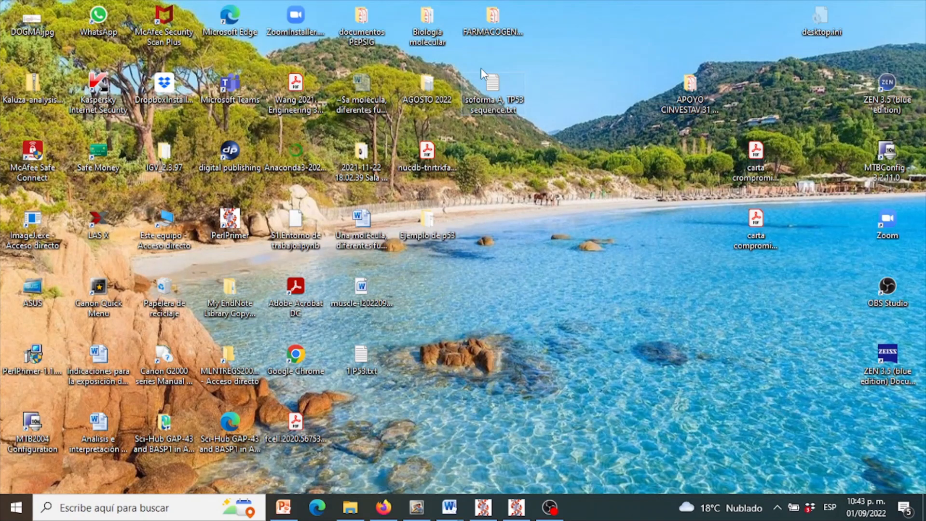
pyautogui.doubleClick(436, 236)
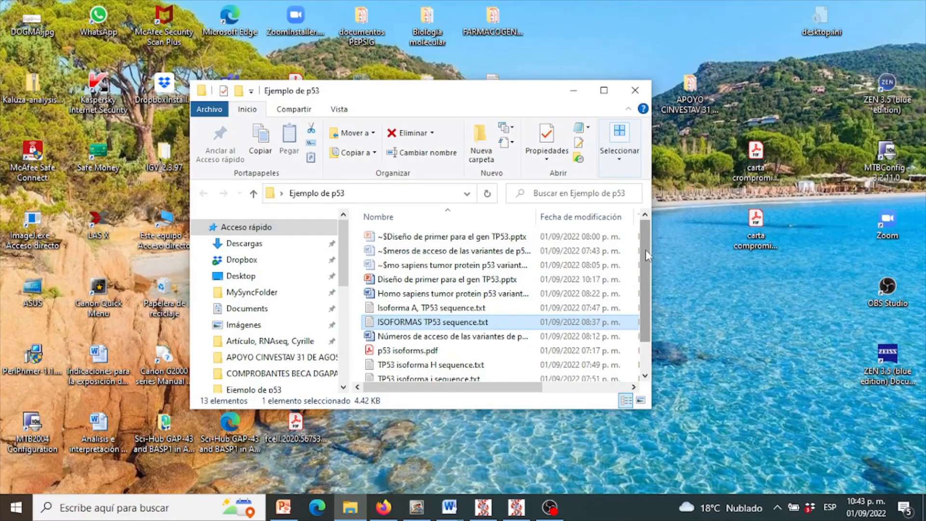
pyautogui.moveTo(646, 250); pyautogui.dragTo(645, 259)
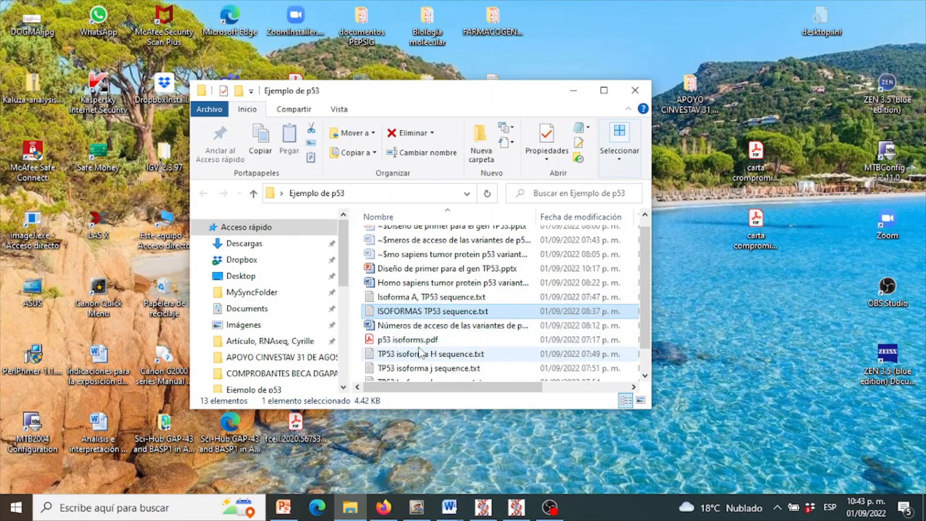
pyautogui.doubleClick(430, 312)
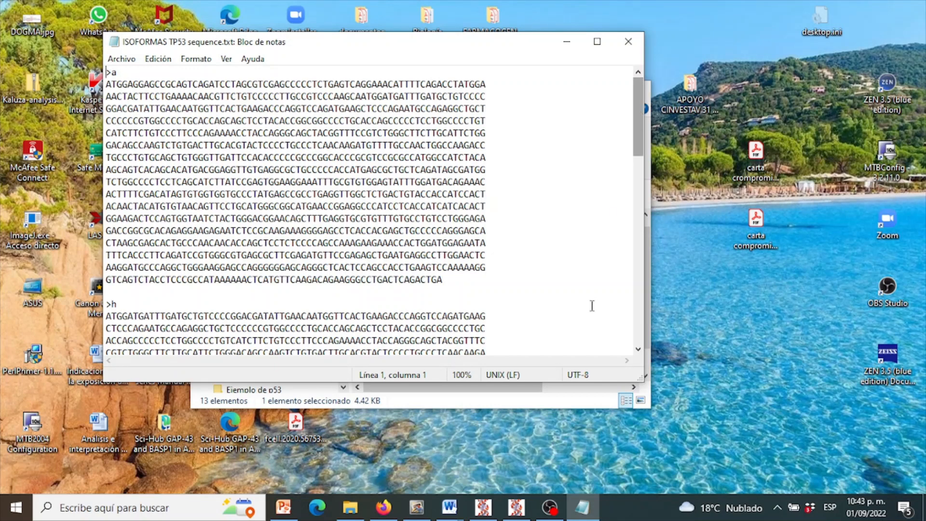
# - Open Isoforma A, TP53 sequence.txt from the same folder to examine its FASTA header and sequence, and minimize it and the folder
pyautogui.moveTo(447, 513)
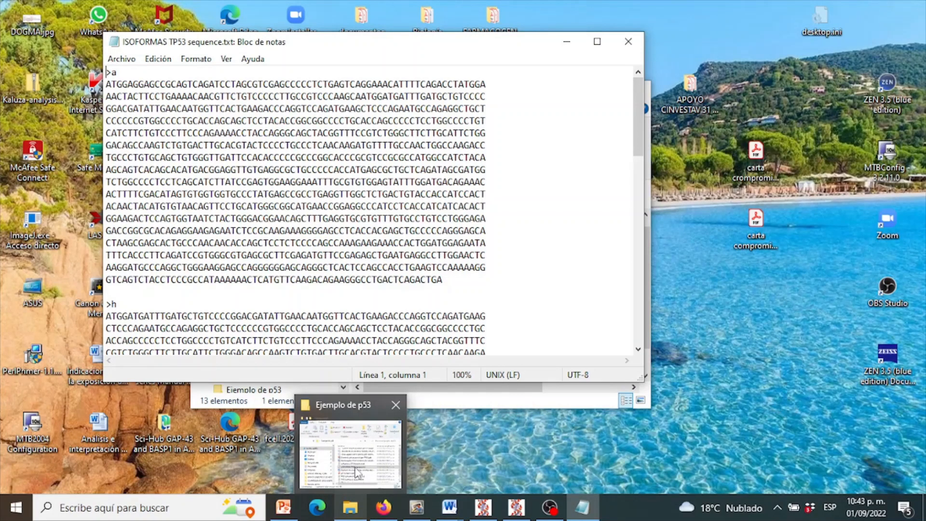
pyautogui.click(354, 453)
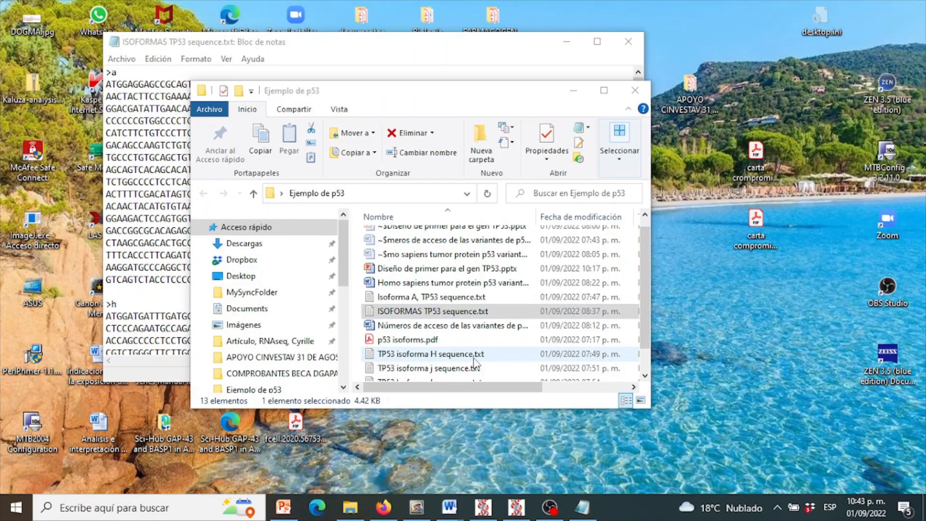
pyautogui.doubleClick(439, 295)
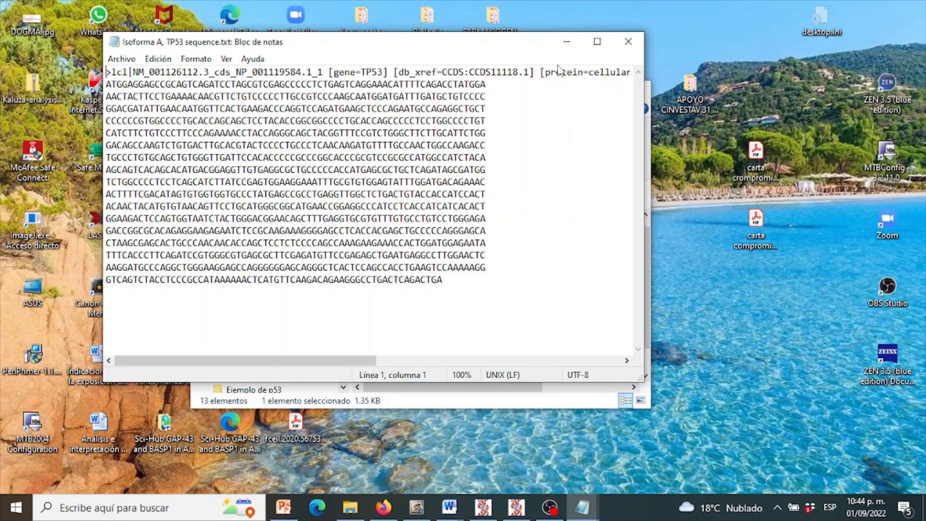
pyautogui.click(567, 46)
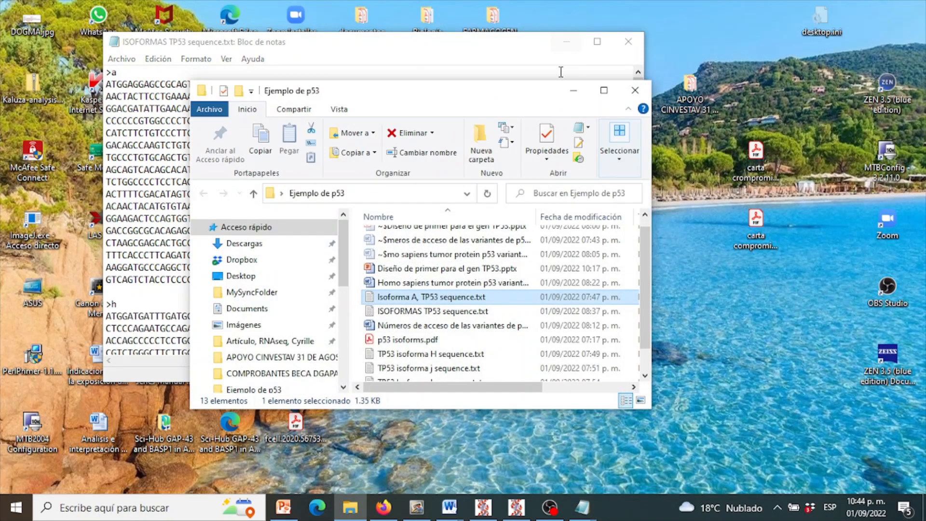
pyautogui.click(573, 93)
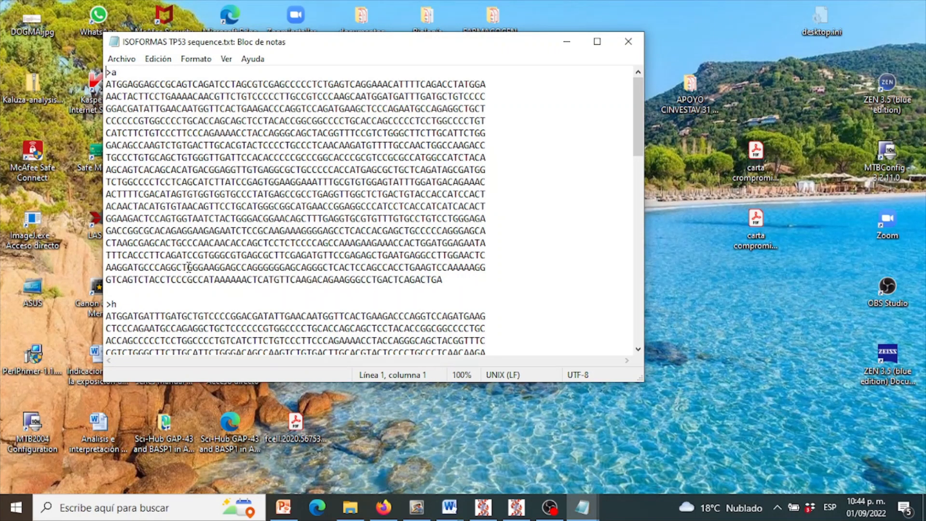
# - Look through the combined isoform sequences in ISOFORMAS TP53 sequence.txt and save the file
pyautogui.moveTo(642, 140); pyautogui.dragTo(618, 111)
pyautogui.click(121, 59)
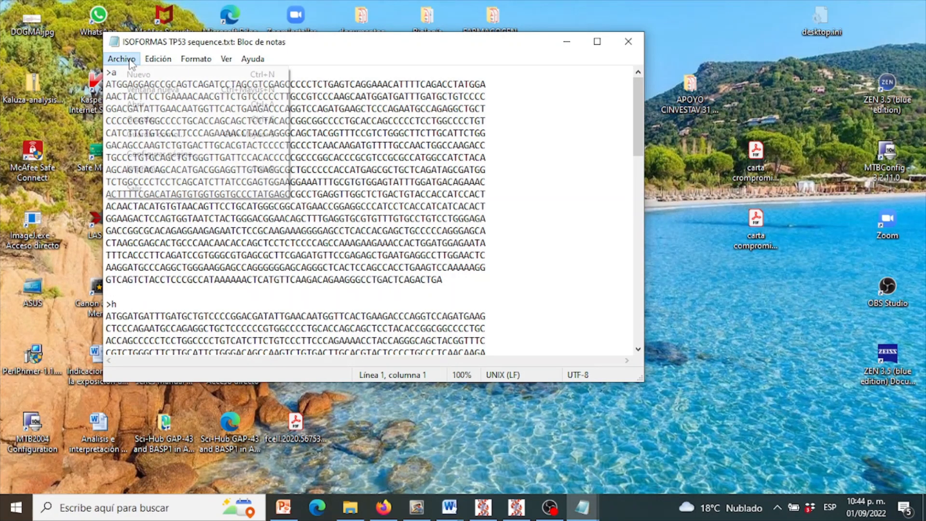
pyautogui.click(161, 117)
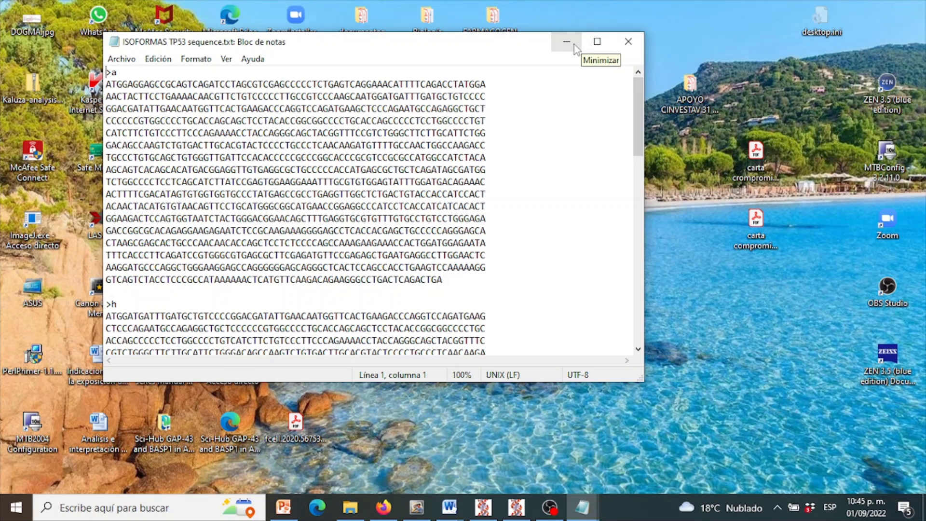
# - Switch to the EMBL-EBI MUSCLE page in Firefox and choose ISOFORMAS TP53 sequence.txt as the input file to upload
pyautogui.moveTo(385, 509)
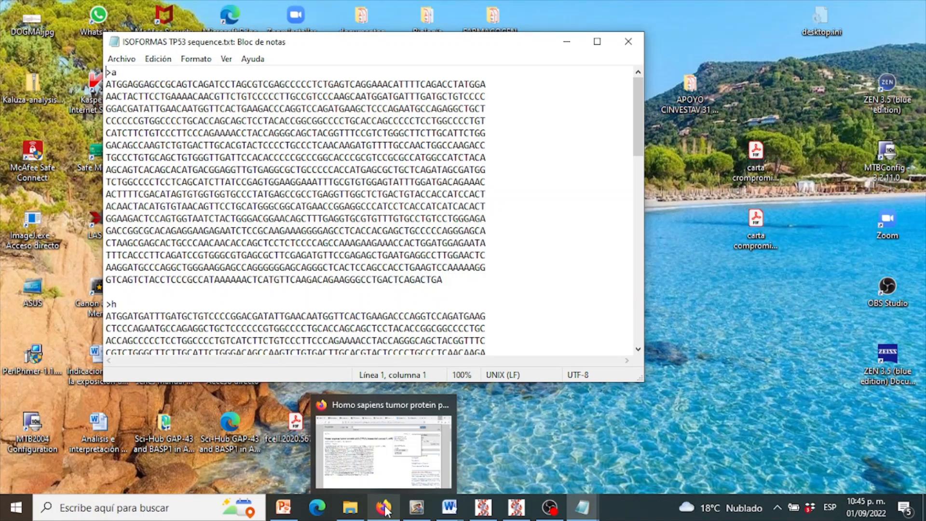
pyautogui.click(384, 508)
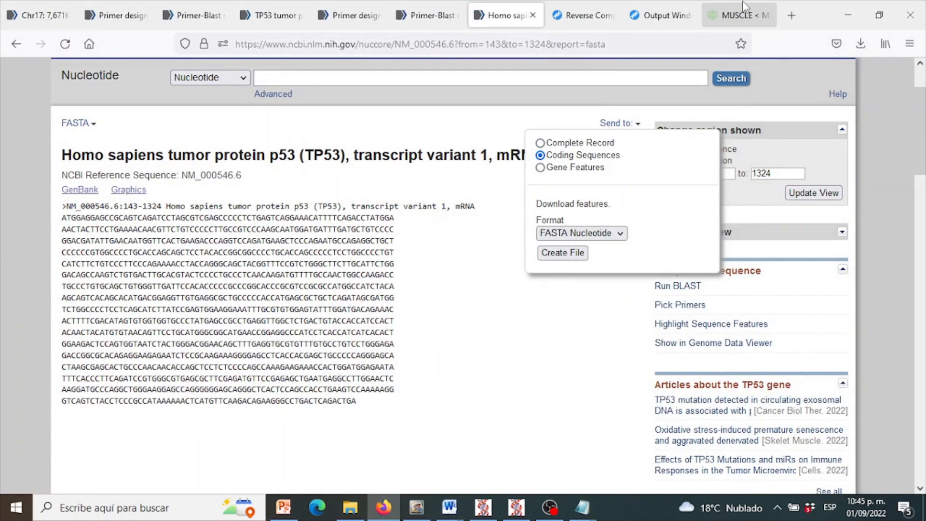
pyautogui.click(743, 10)
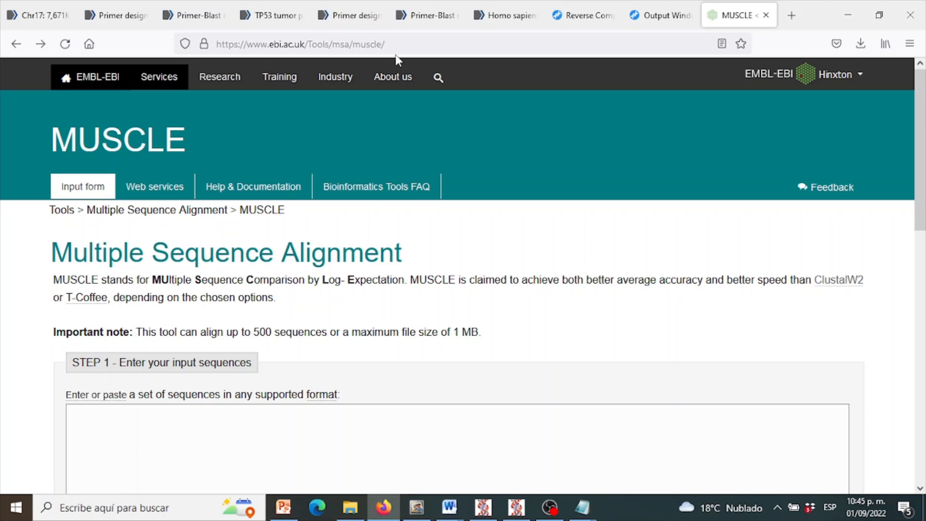
pyautogui.moveTo(923, 147); pyautogui.dragTo(923, 207)
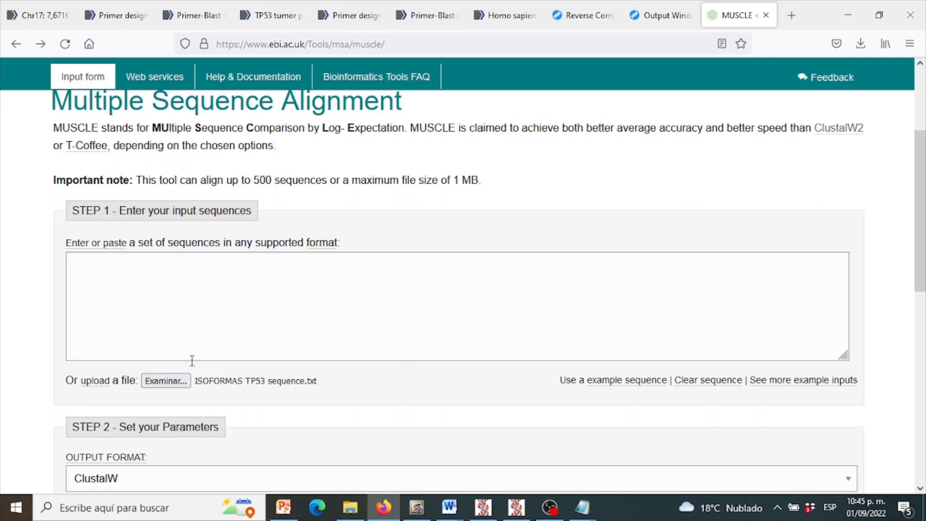
pyautogui.click(173, 385)
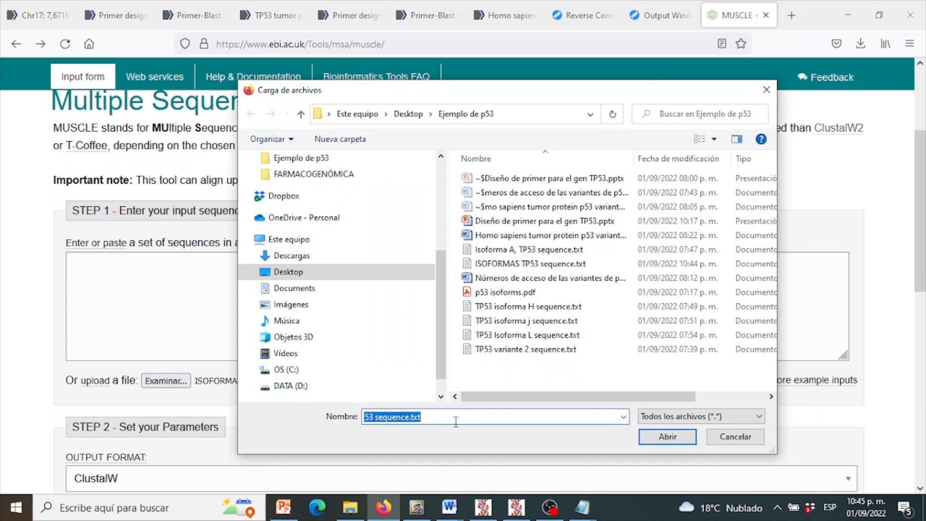
pyautogui.doubleClick(557, 264)
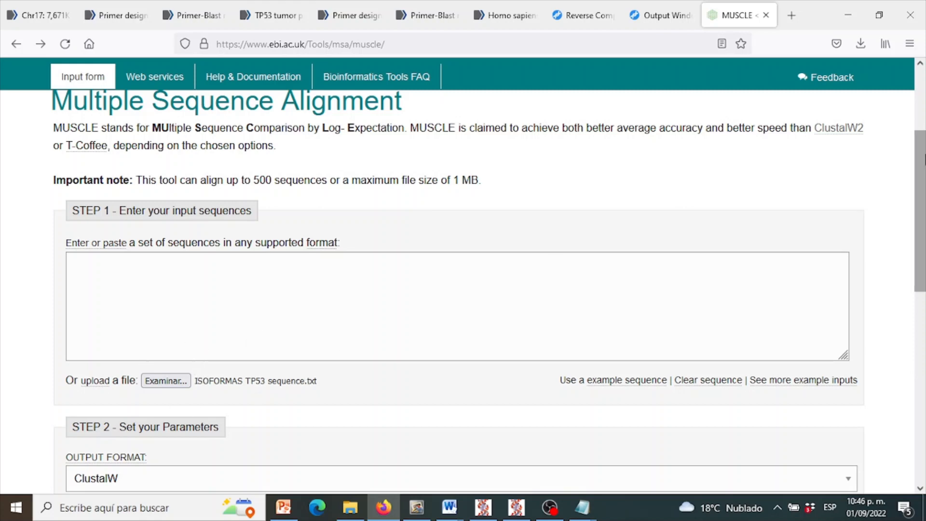
# - Submit the MUSCLE multiple sequence alignment job with the ClustalW output format and default settings
pyautogui.click(924, 128)
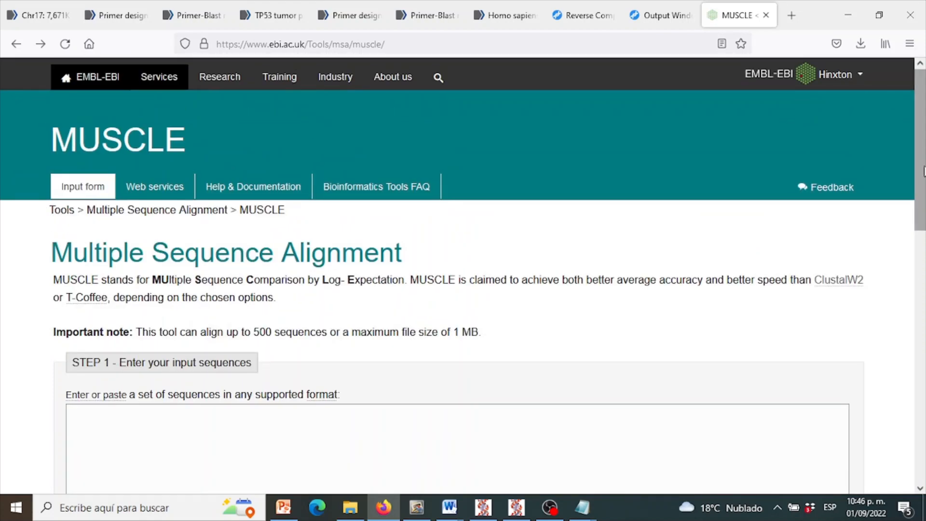
pyautogui.moveTo(924, 153); pyautogui.dragTo(922, 287)
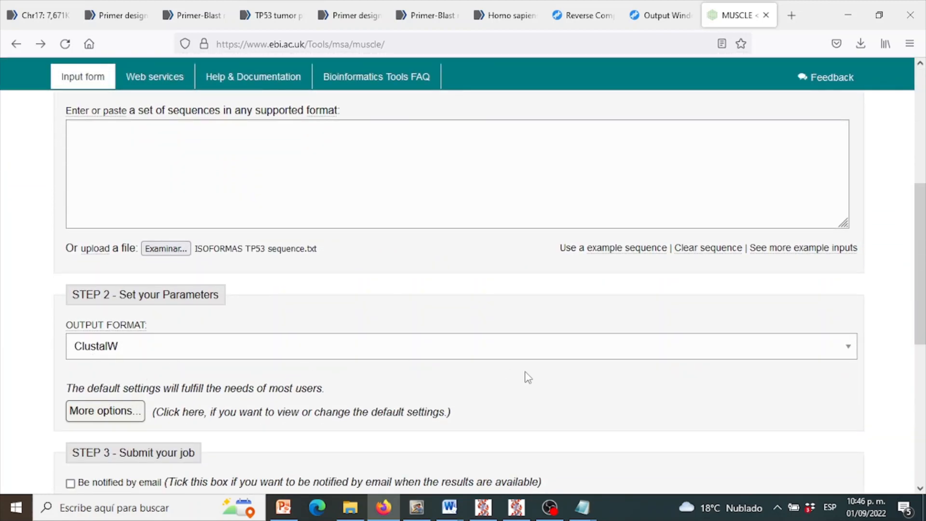
pyautogui.moveTo(924, 199); pyautogui.dragTo(925, 268)
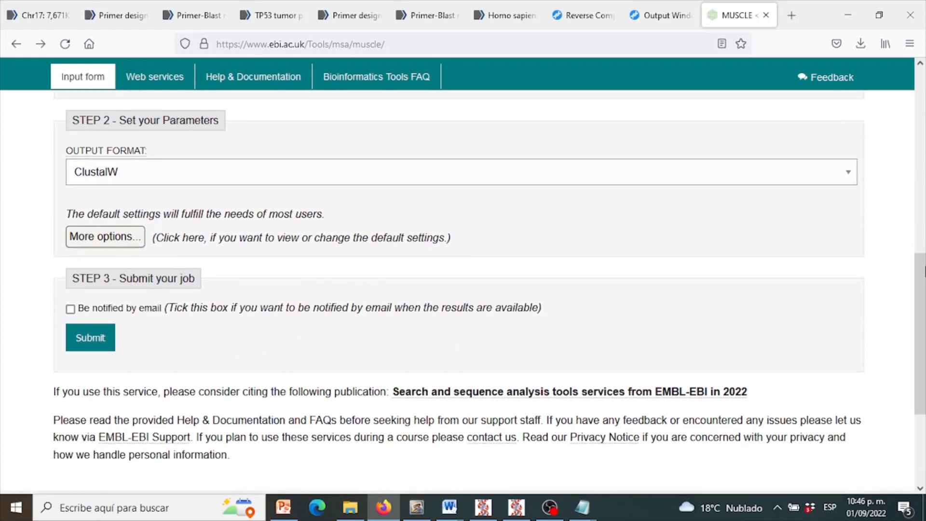
pyautogui.click(93, 338)
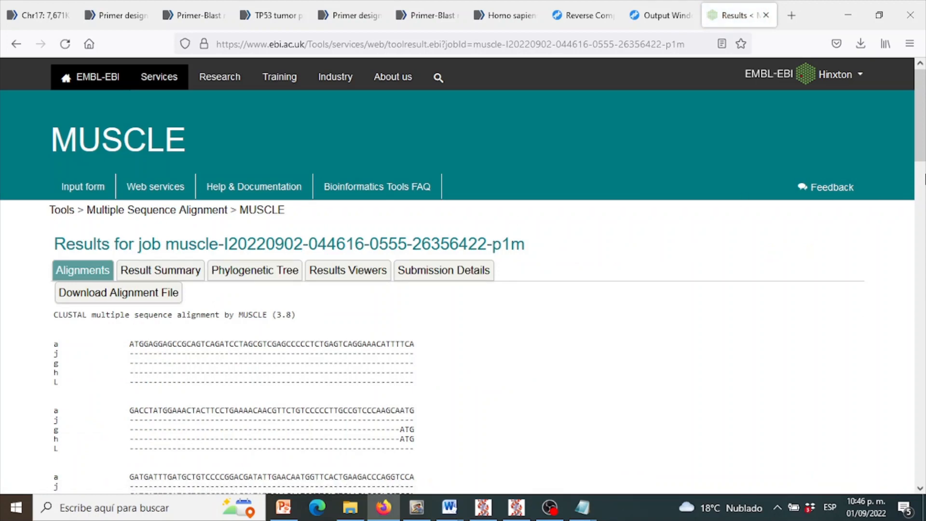
# - Look through the MUSCLE alignment of the TP53 isoforms on the results page and return to its beginning
pyautogui.scroll(-2, 922, 178)
pyautogui.scroll(-2, 921, 176)
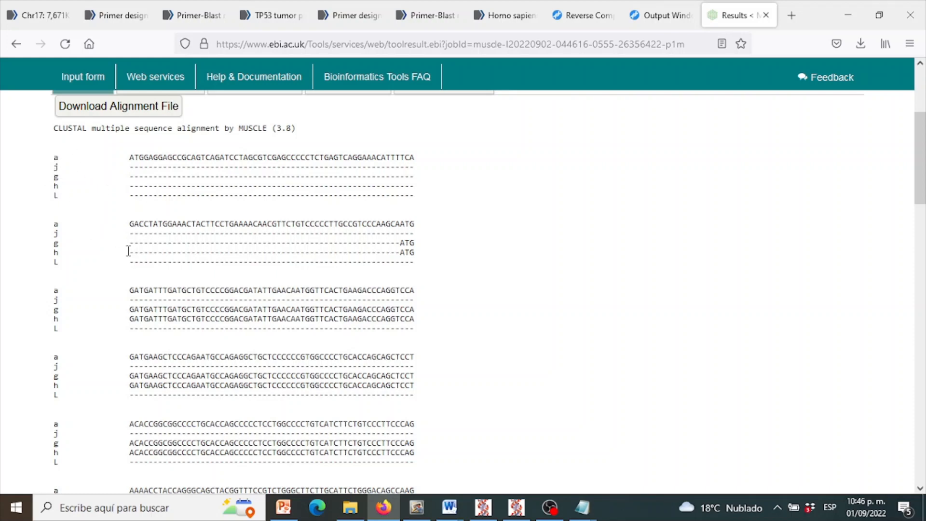
pyautogui.scroll(-5, 920, 193)
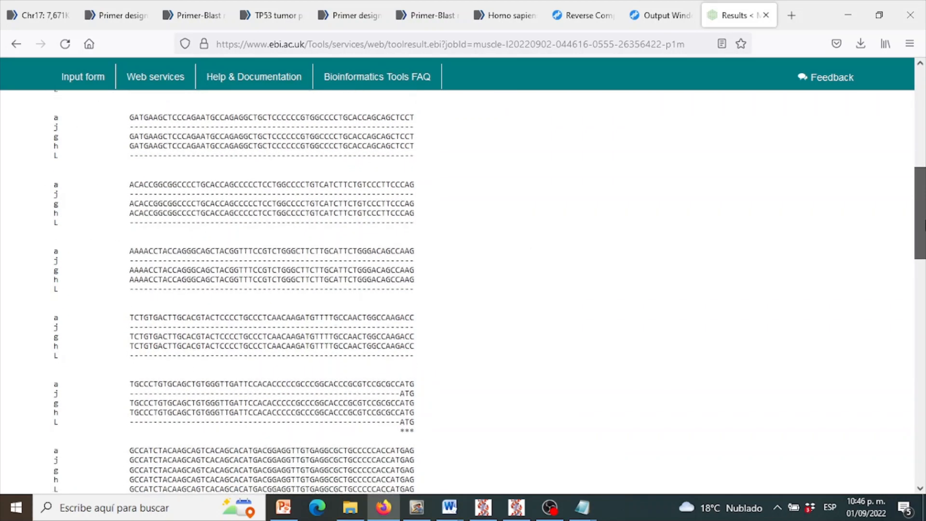
pyautogui.moveTo(923, 222); pyautogui.dragTo(897, 136)
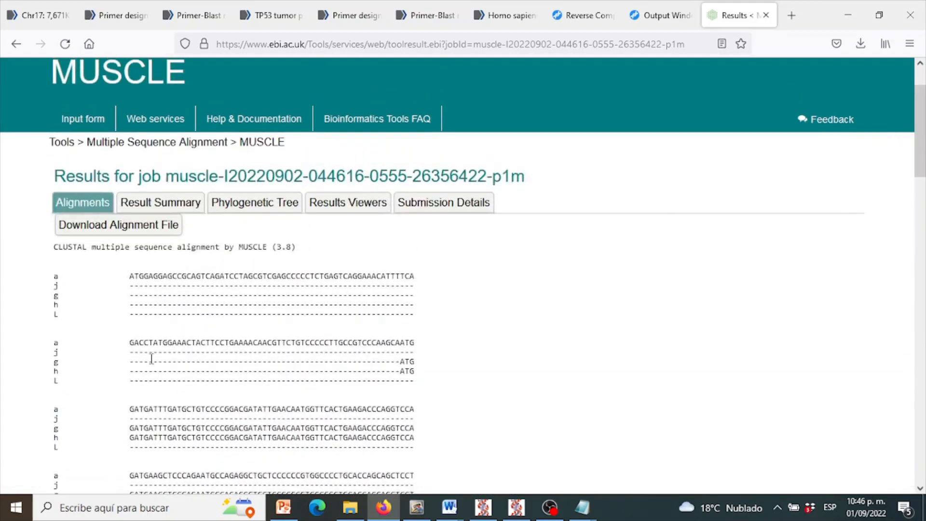
# - Download the alignment file as "Alineamiento de isoformas de TP53" into the Ejemplo de p53 folder on the desktop
pyautogui.click(133, 225)
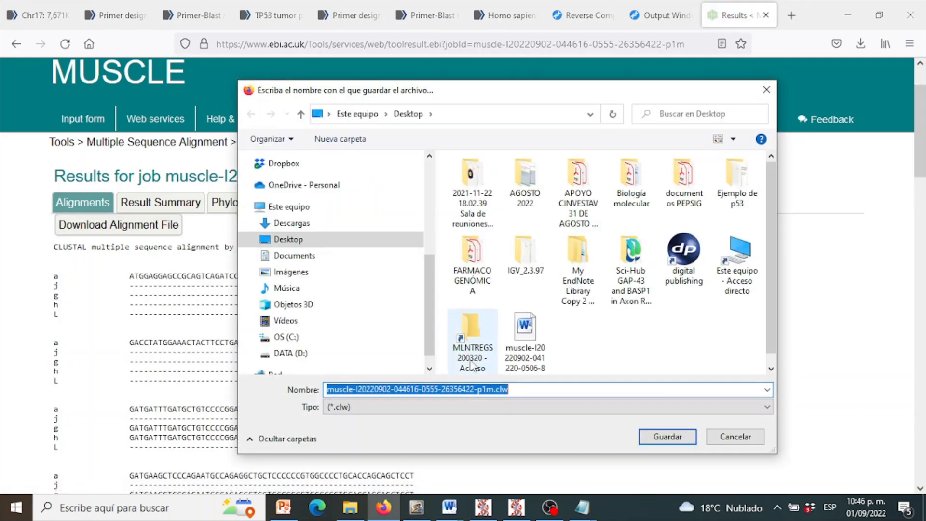
pyautogui.press('BackSpace')
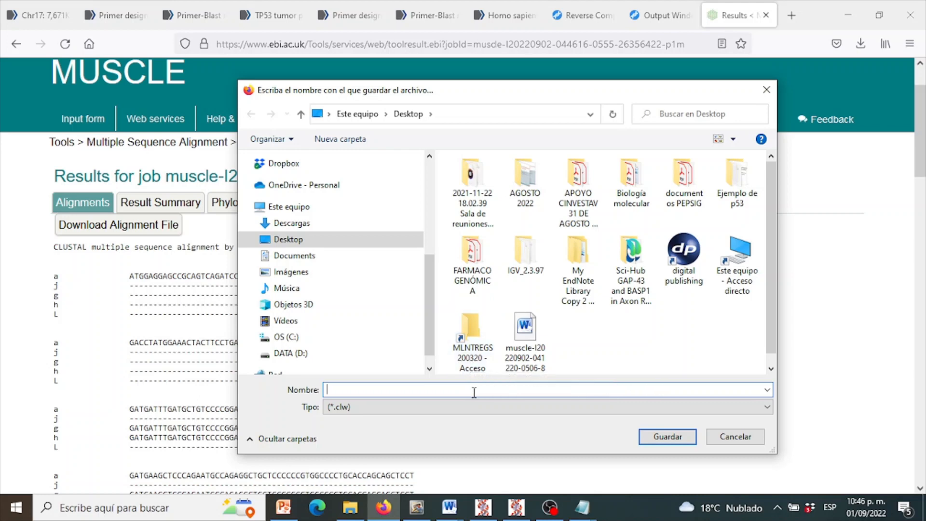
pyautogui.write('A')
pyautogui.press('BackSpace')
pyautogui.write('A')
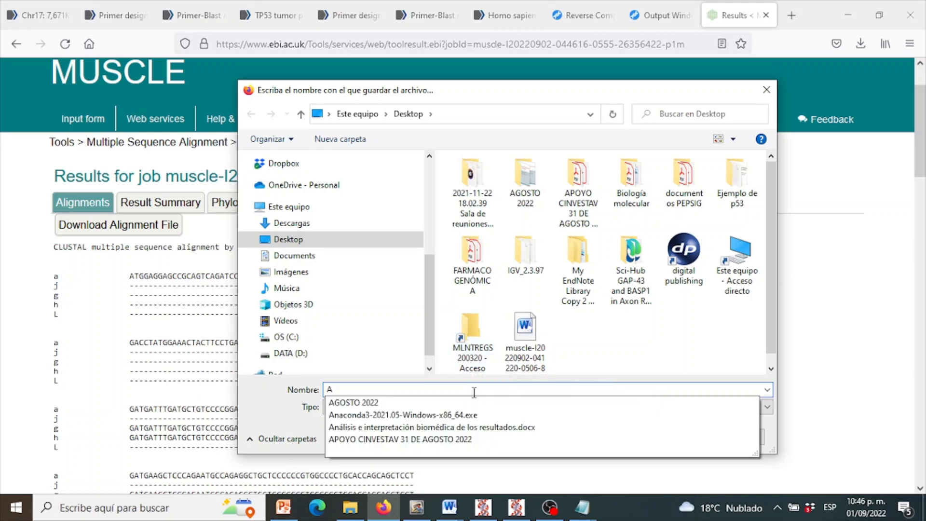
pyautogui.write('lineamiento')
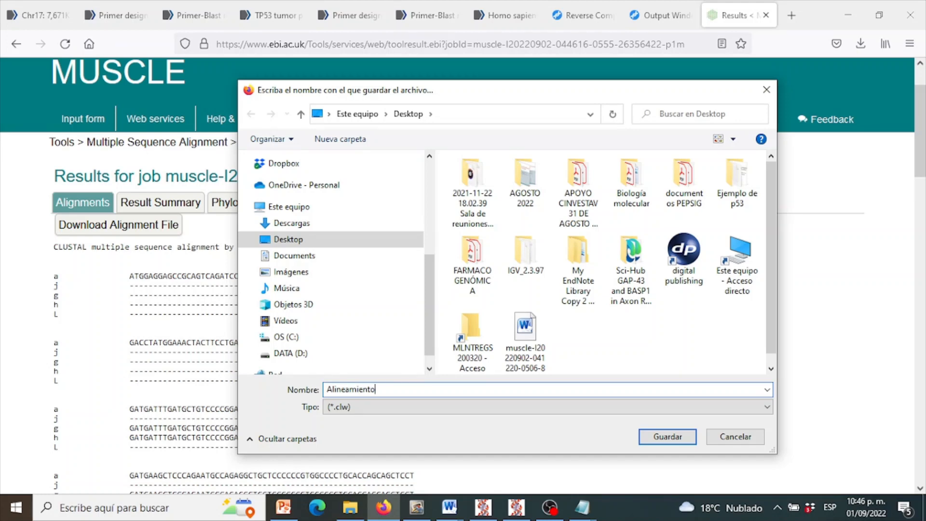
pyautogui.write(' de isoformas de TP53')
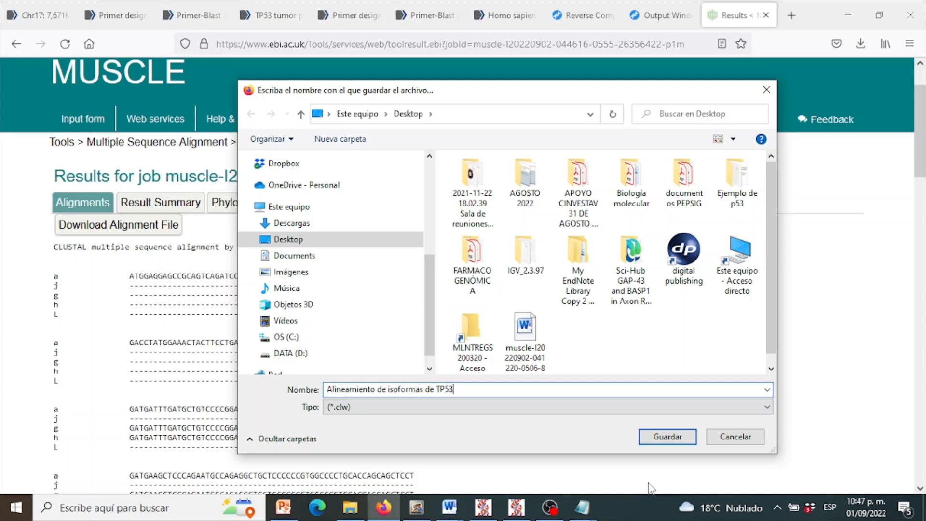
pyautogui.click(735, 195)
pyautogui.doubleClick(735, 195)
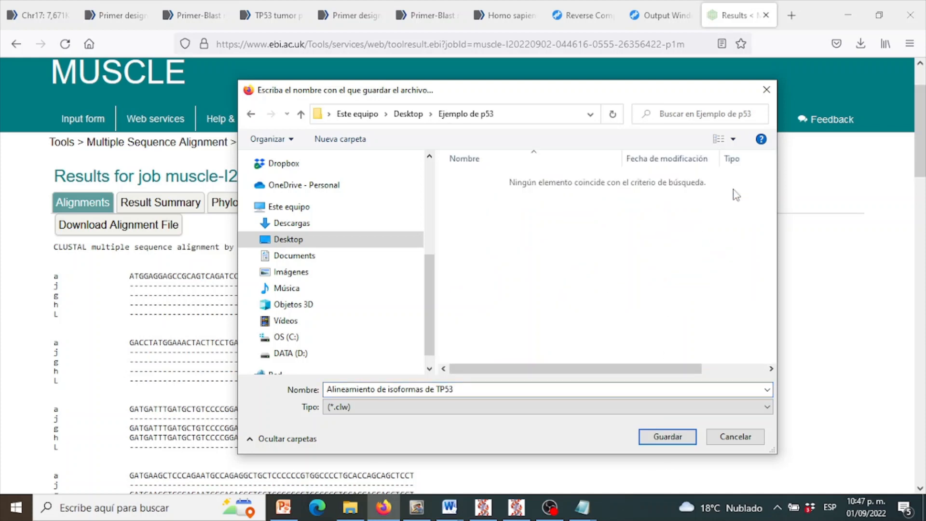
pyautogui.click(681, 436)
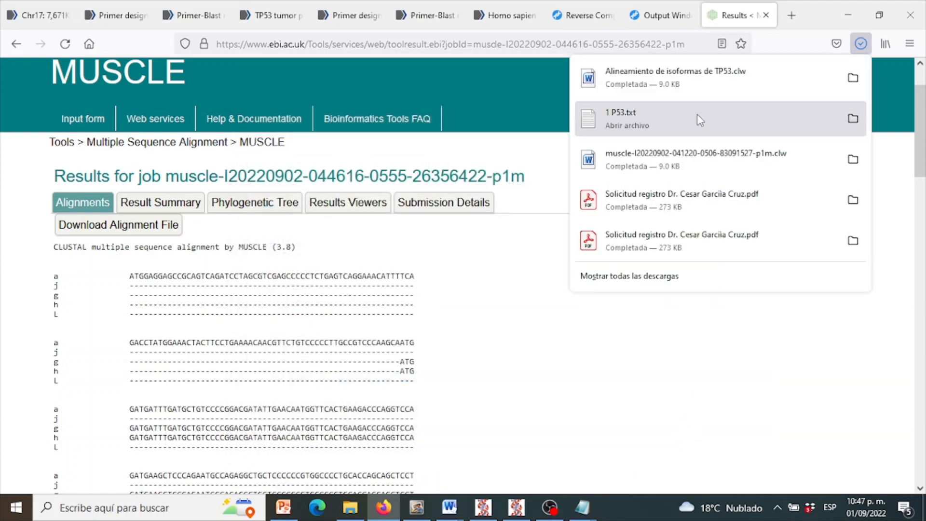
# - Open the downloaded Alineamiento de isoformas de TP53.clw in Word and apply the Estrecho page margins of 1.27 cm
pyautogui.click(696, 76)
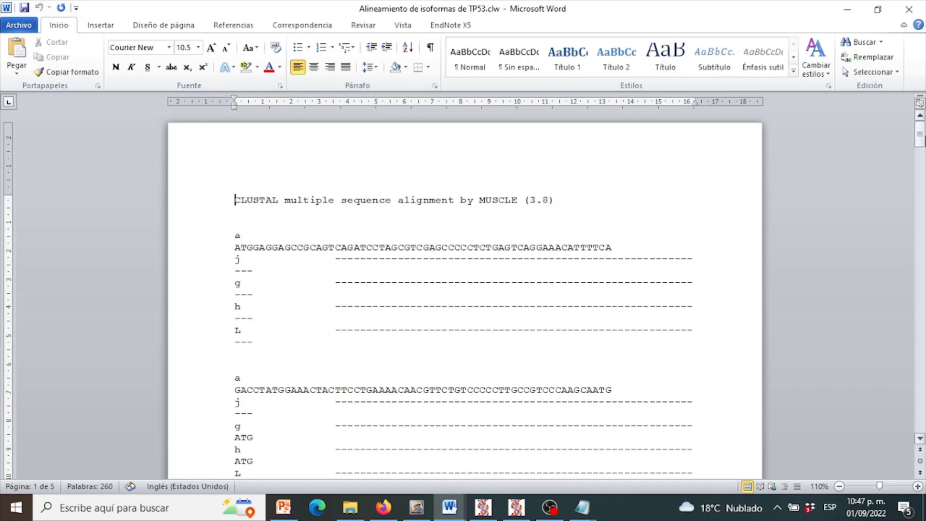
pyautogui.moveTo(920, 129)
pyautogui.mouseDown()
pyautogui.moveTo(920, 155)
pyautogui.moveTo(921, 125)
pyautogui.mouseUp()
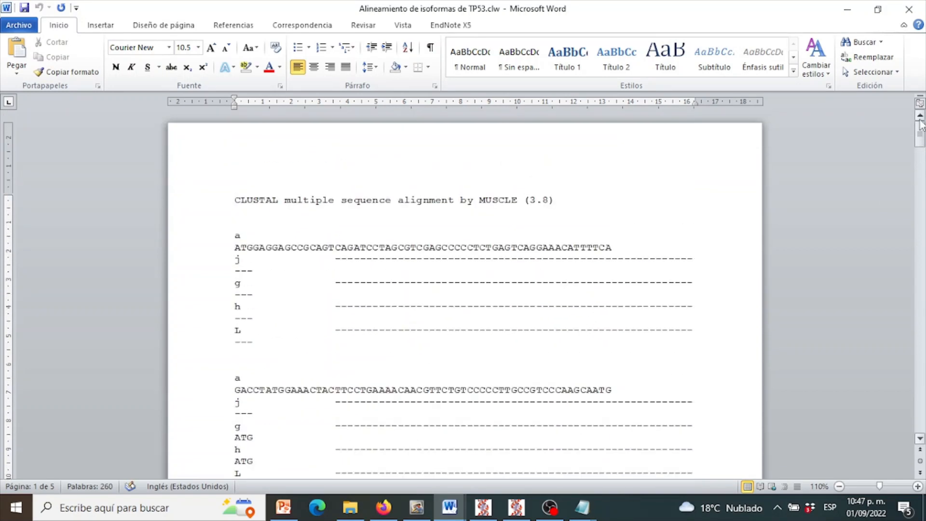
pyautogui.click(175, 28)
pyautogui.click(119, 50)
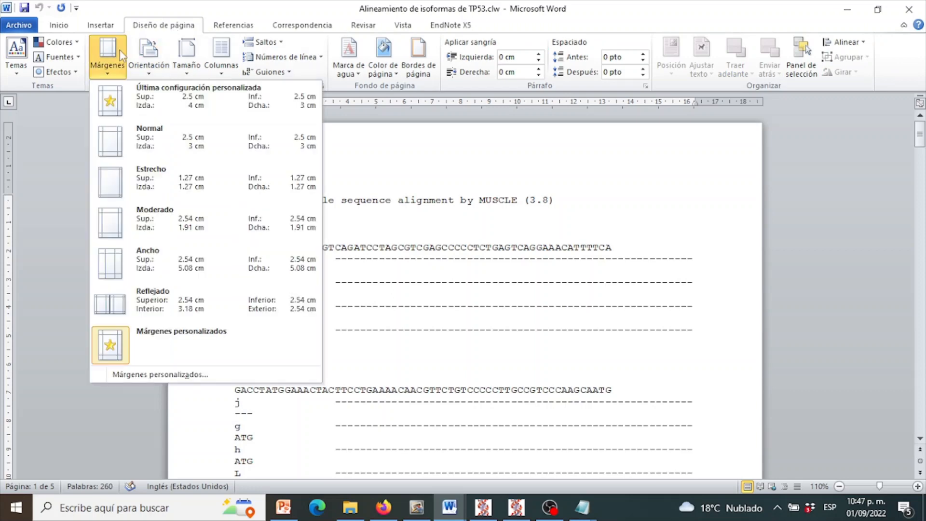
pyautogui.click(145, 177)
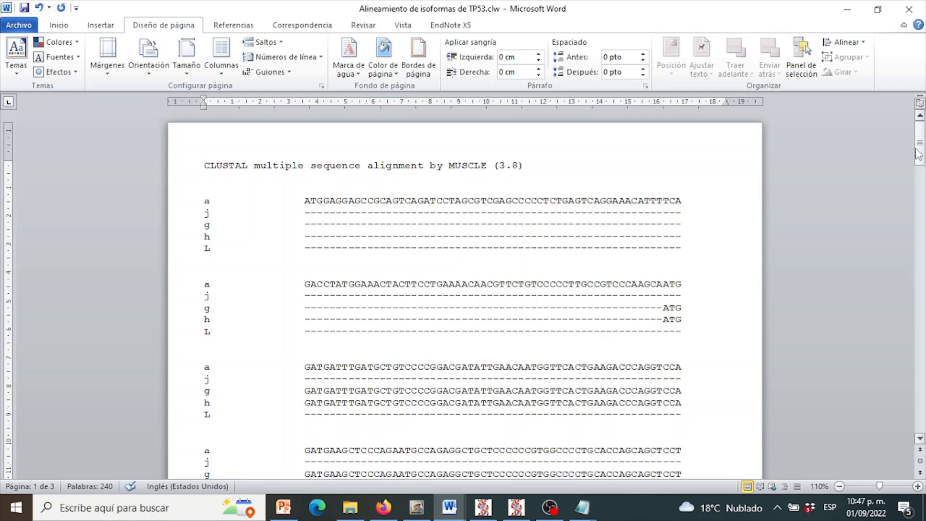
# - Examine where isoforms a, j, g, h and L start, match and end throughout the alignment, and return to the beginning
pyautogui.moveTo(917, 154); pyautogui.dragTo(921, 162)
pyautogui.moveTo(378, 148); pyautogui.dragTo(260, 191)
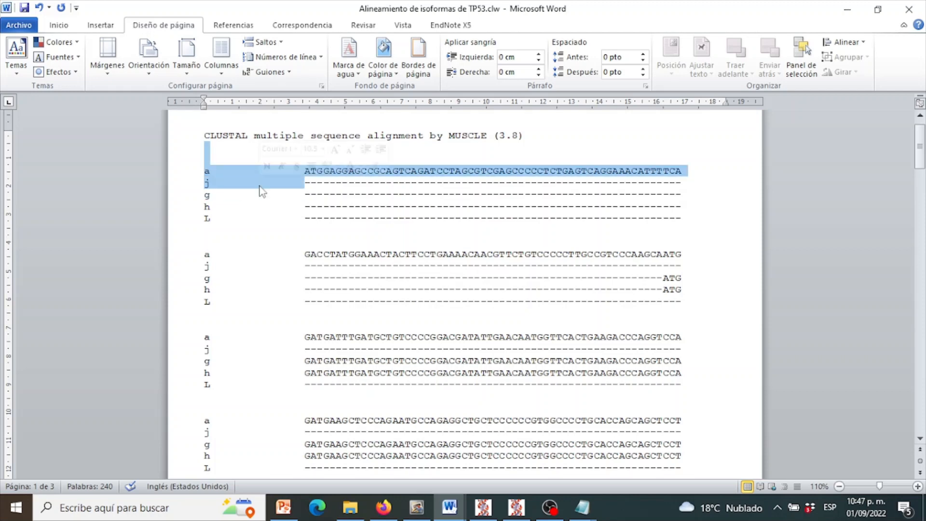
pyautogui.click(311, 204)
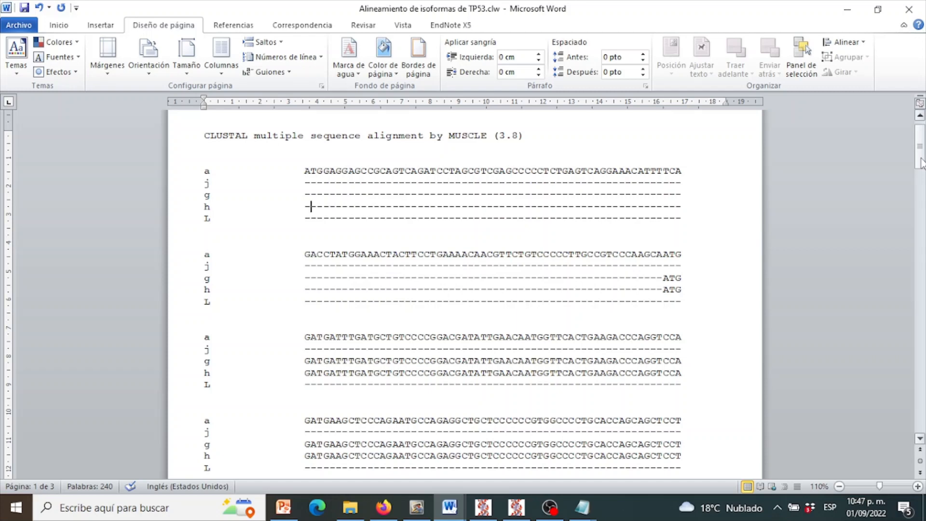
pyautogui.moveTo(920, 161)
pyautogui.mouseDown()
pyautogui.moveTo(920, 196)
pyautogui.moveTo(921, 161)
pyautogui.mouseUp()
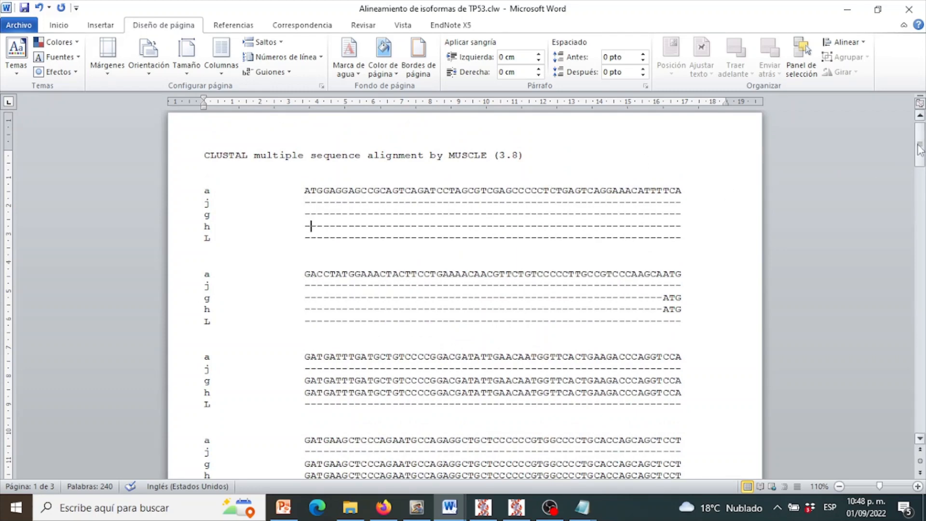
pyautogui.moveTo(920, 145); pyautogui.dragTo(922, 196)
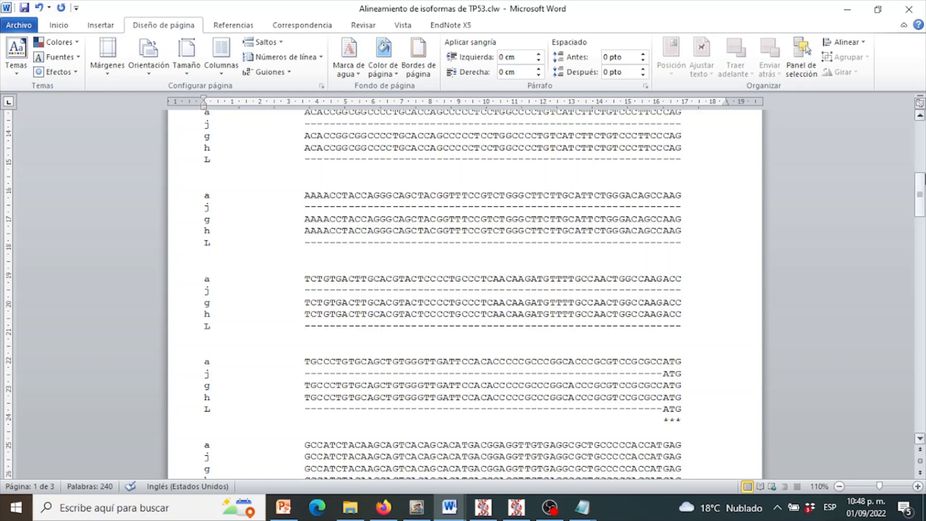
pyautogui.moveTo(919, 195)
pyautogui.mouseDown()
pyautogui.moveTo(919, 298)
pyautogui.moveTo(925, 201)
pyautogui.mouseUp()
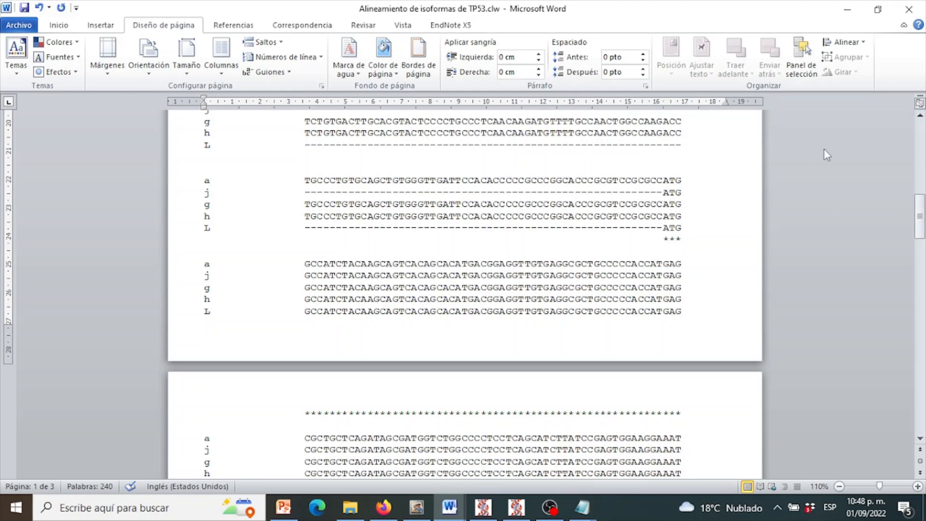
pyautogui.moveTo(919, 214); pyautogui.dragTo(920, 338)
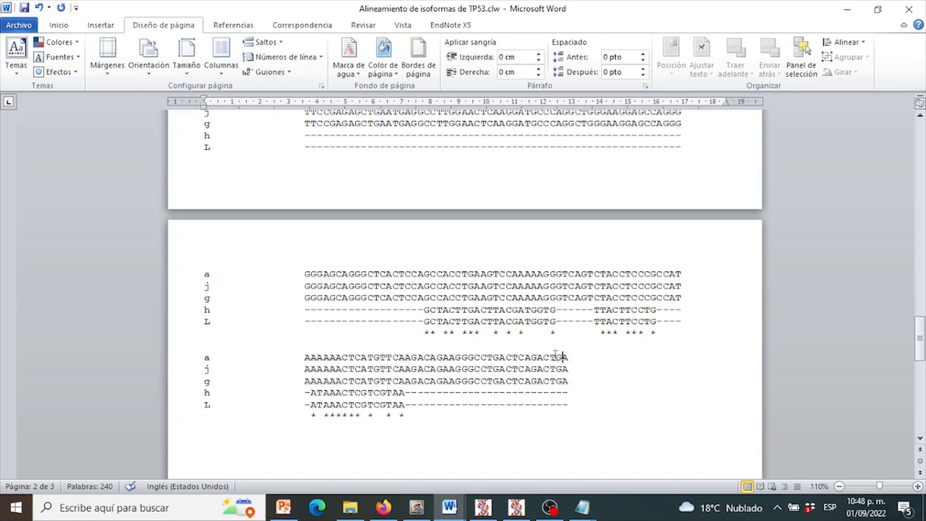
pyautogui.moveTo(558, 354); pyautogui.dragTo(444, 369)
pyautogui.click(417, 357)
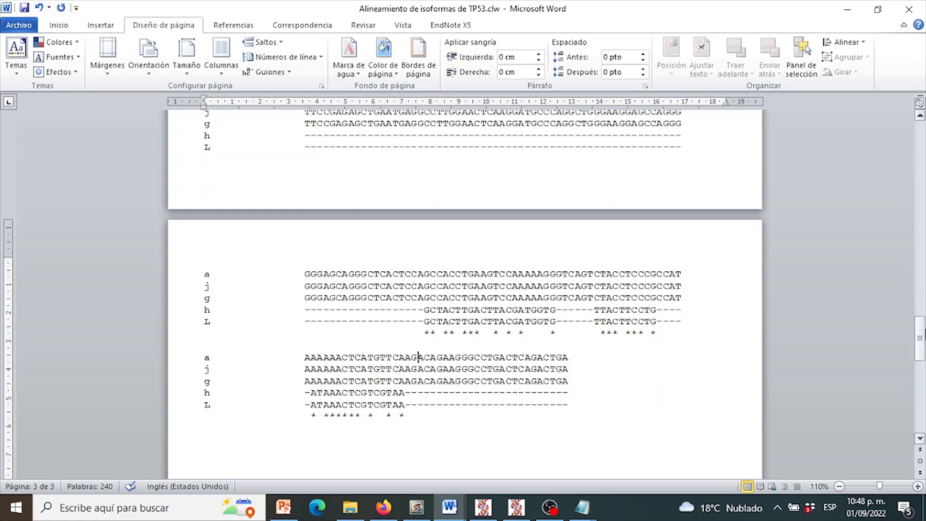
pyautogui.moveTo(919, 337); pyautogui.dragTo(893, 127)
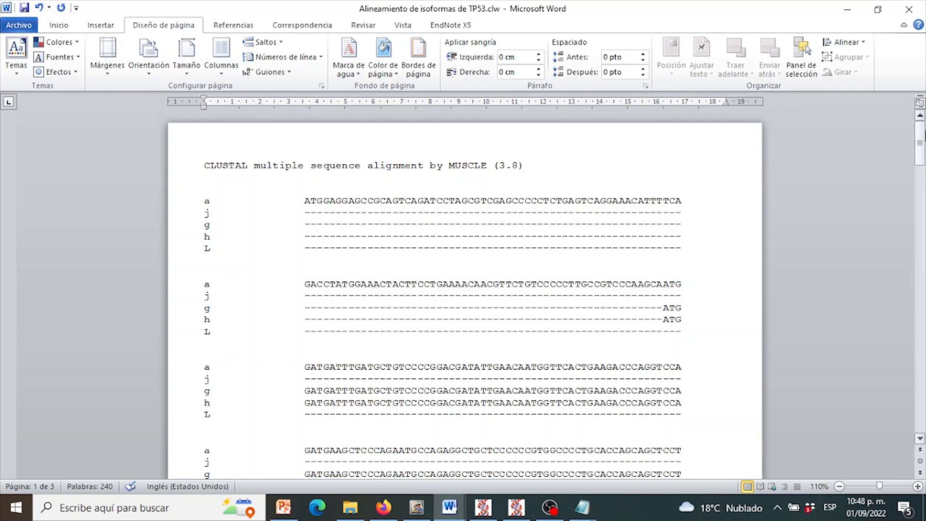